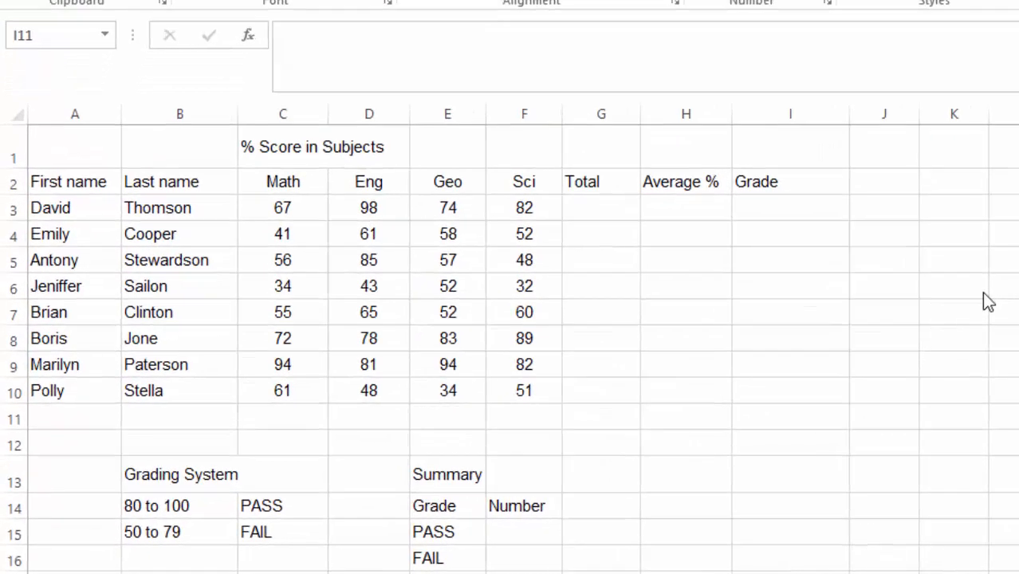
List the function names SUM, AVERAGE, IF and COUNTIF down cells H8 to H11
click(805, 296)
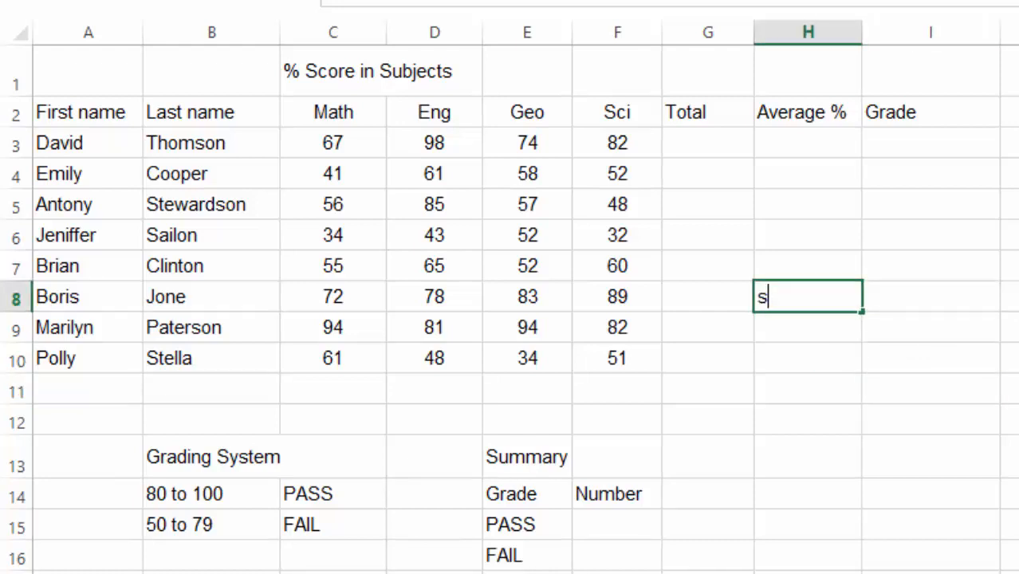
text(SUM)
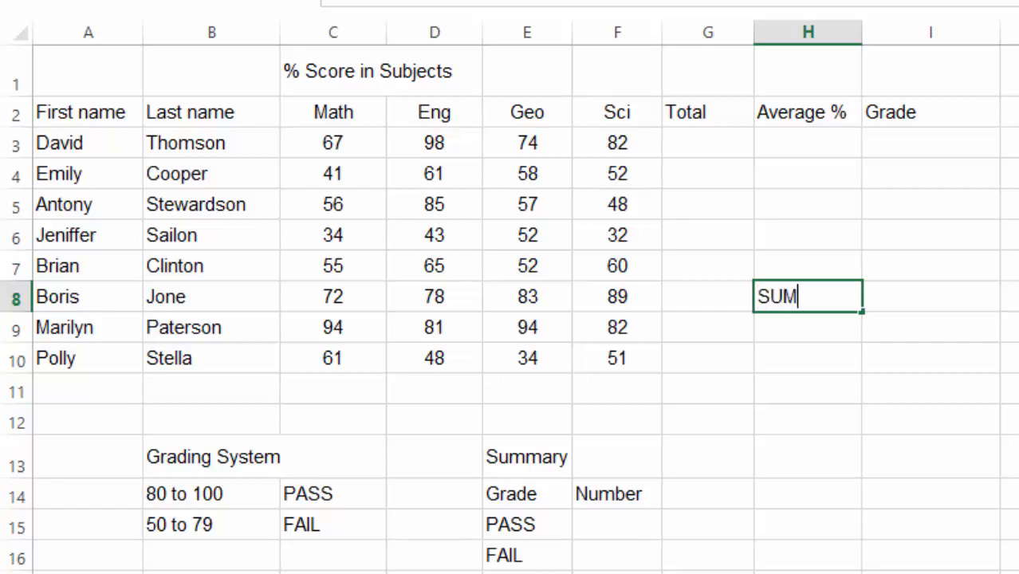
key(Return)
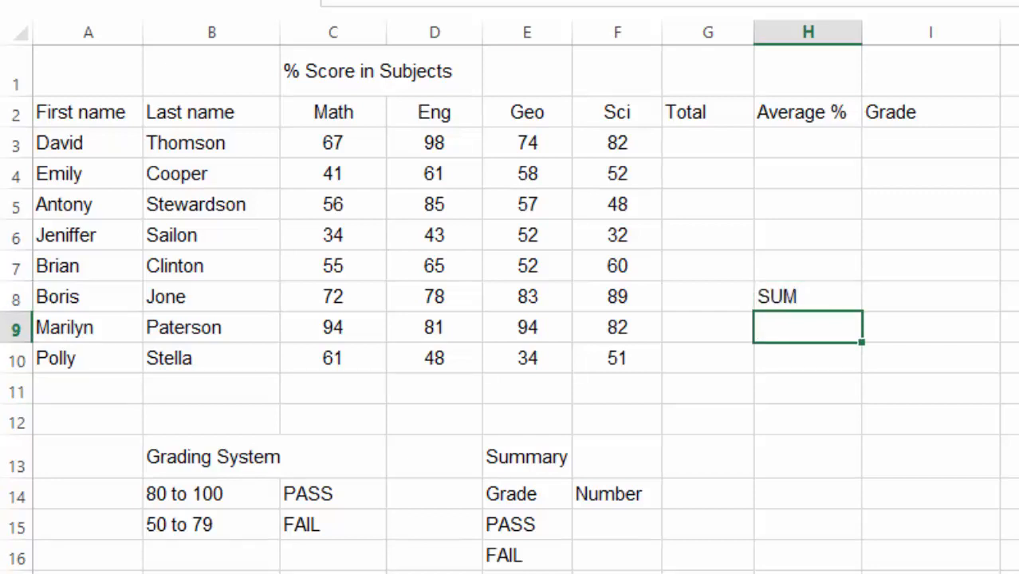
text(AVERAGE)
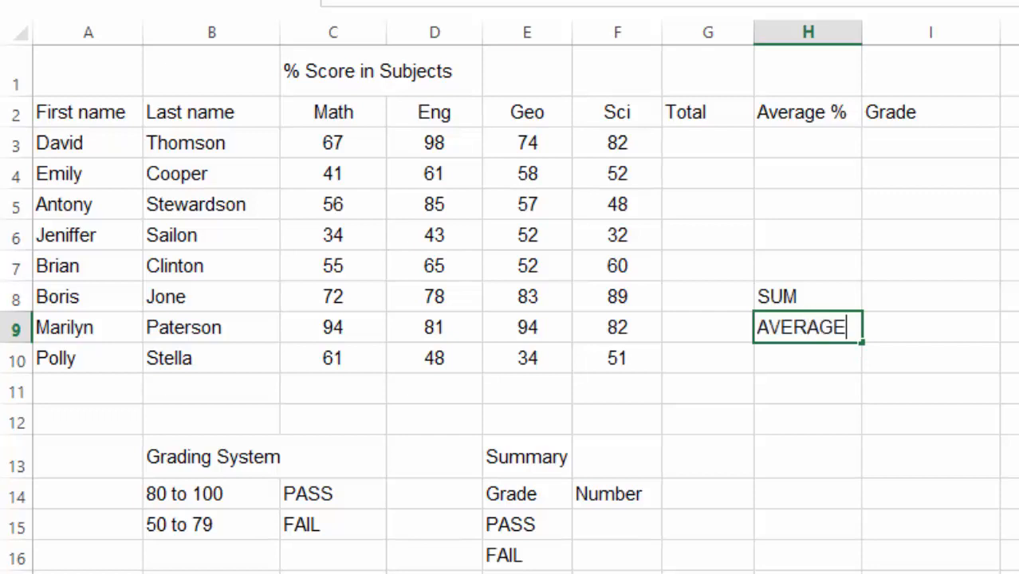
key(Return)
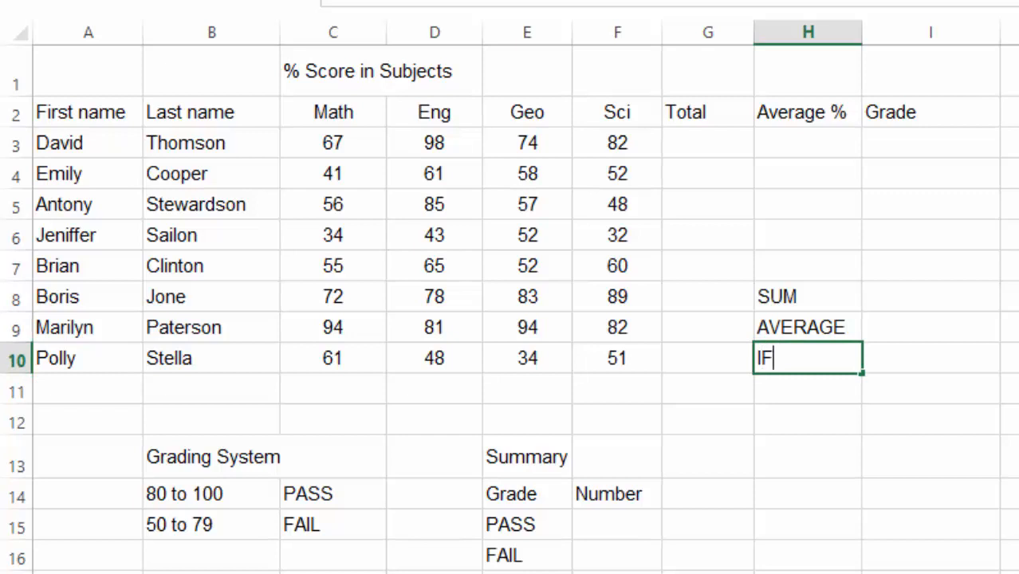
key(Return)
text(CO)
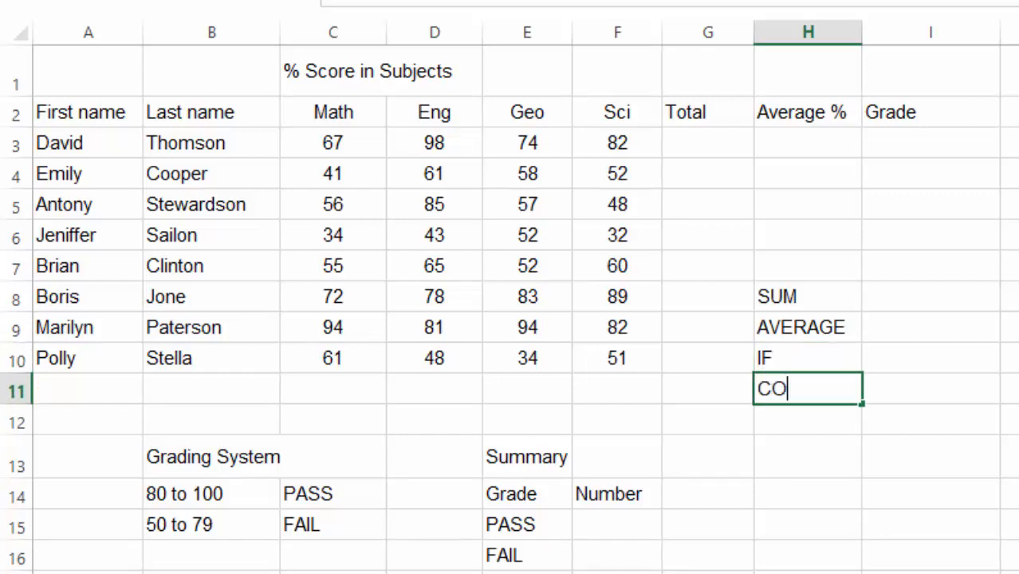
text(UNTIF)
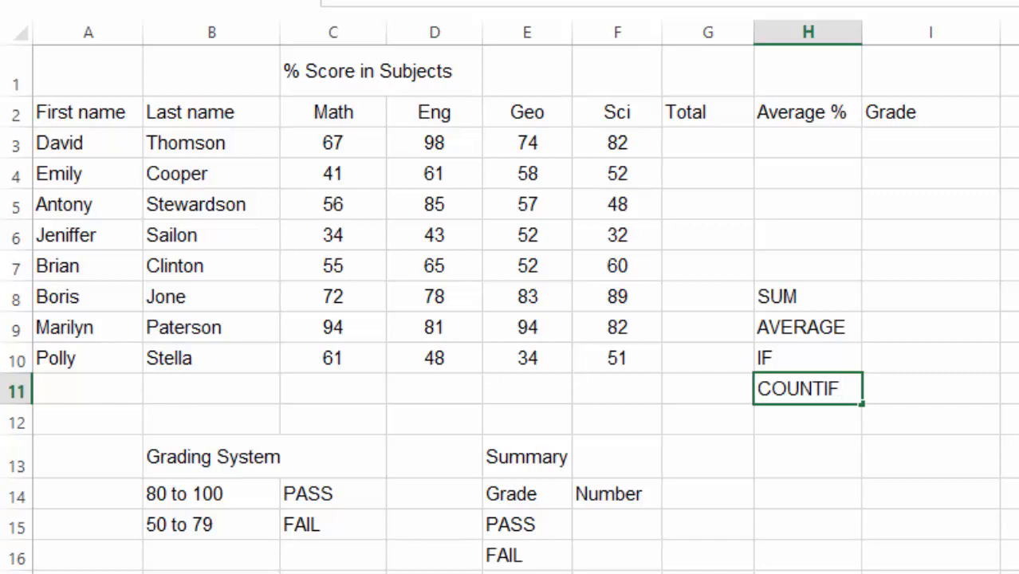
click(1010, 358)
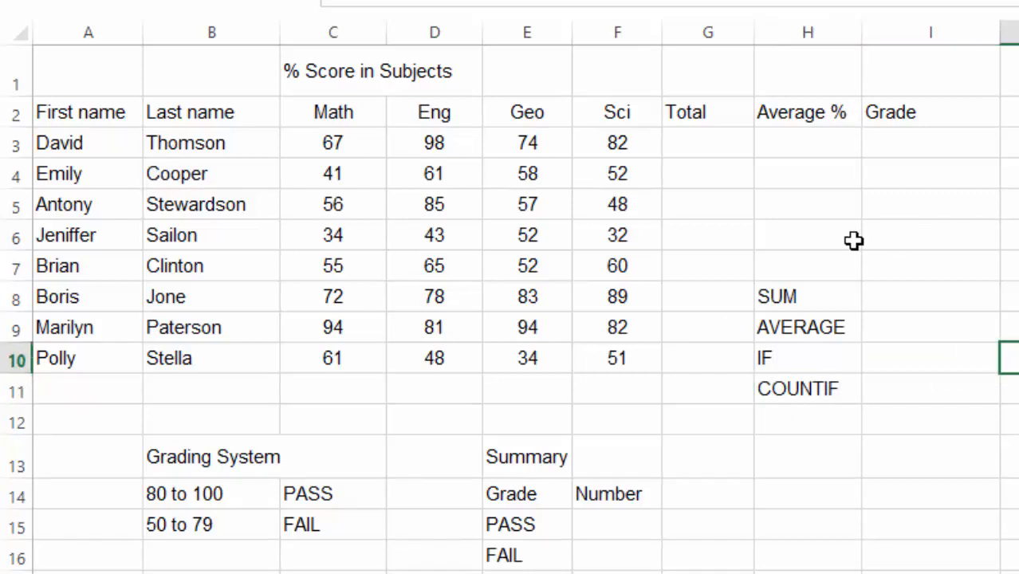
Clear the list of function names from cells H8 to H11
drag(782, 298, 793, 390)
key(Delete)
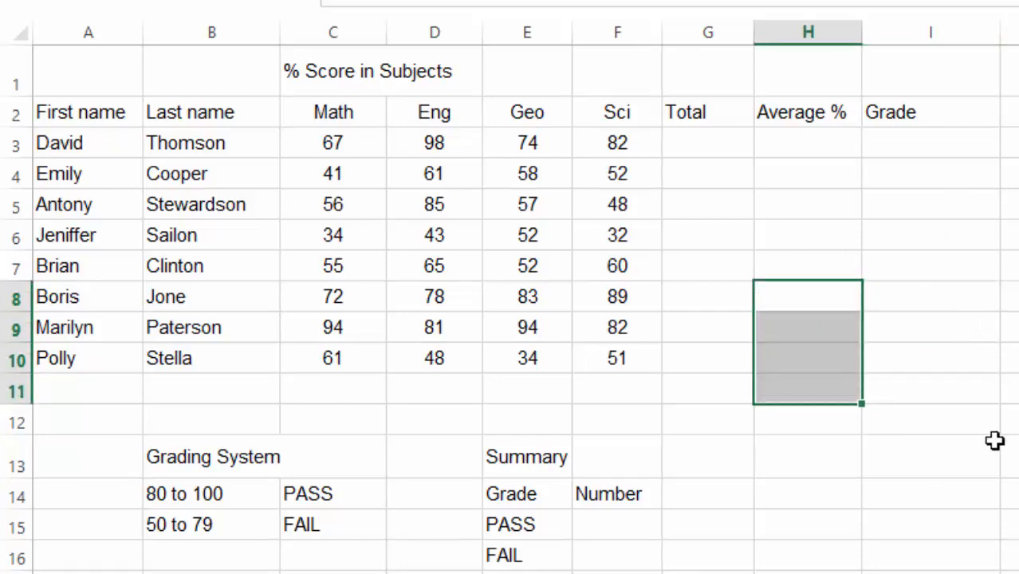
click(1018, 327)
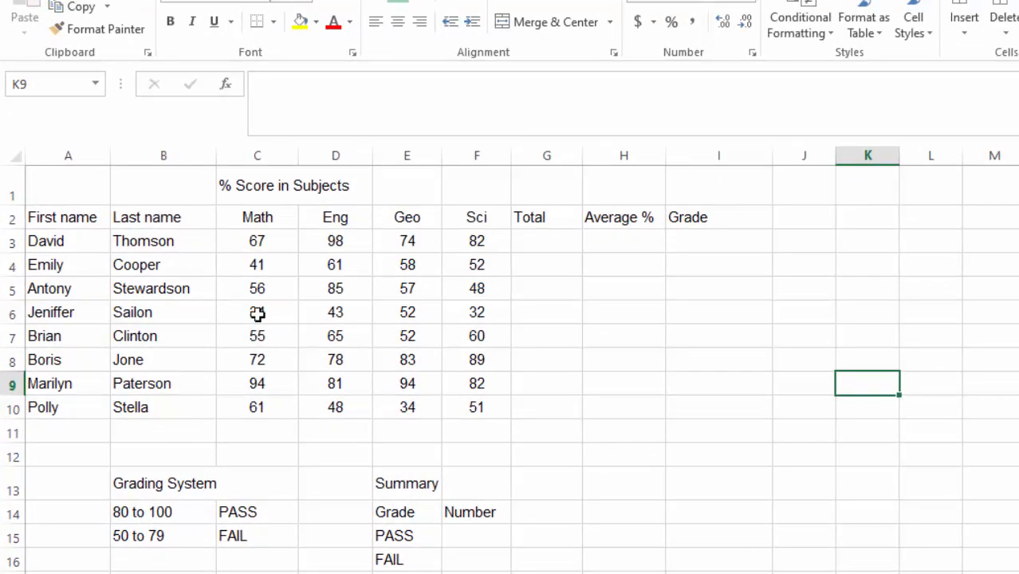
drag(37, 222, 707, 408)
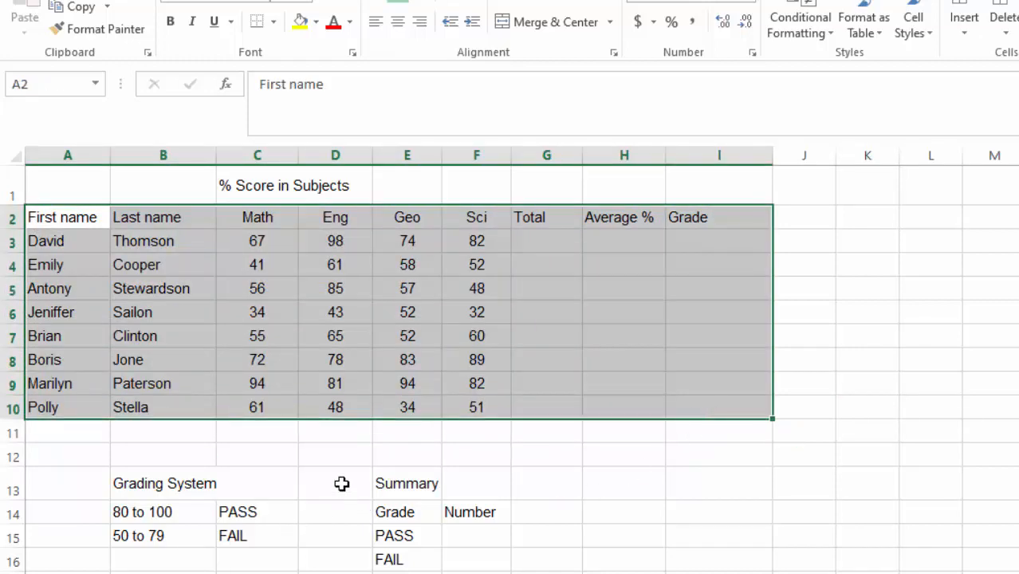
drag(134, 484, 477, 486)
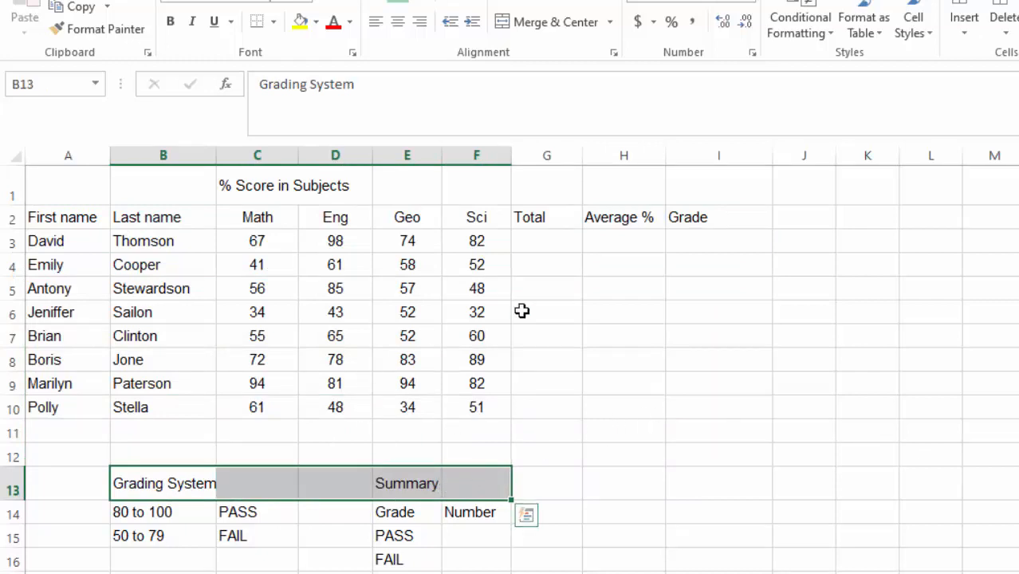
click(649, 430)
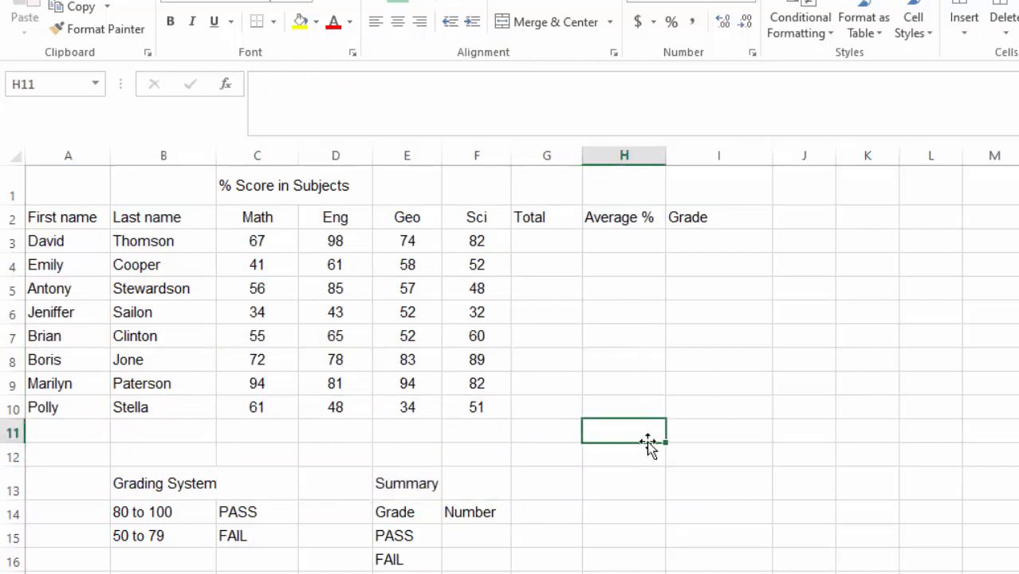
click(718, 308)
click(603, 425)
Apply All Borders to the student score table in A2:I10
drag(56, 216, 694, 415)
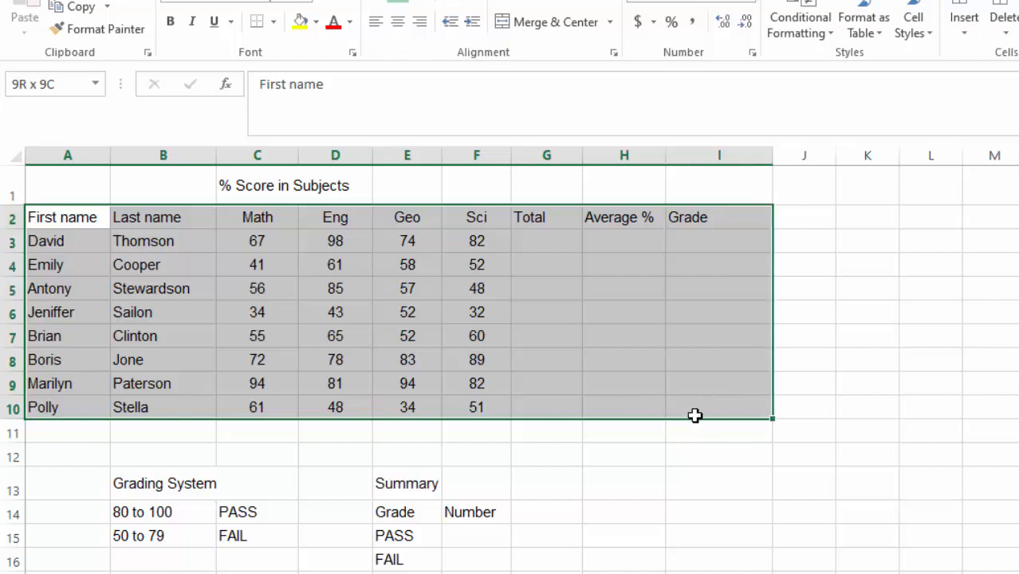
drag(694, 415, 694, 415)
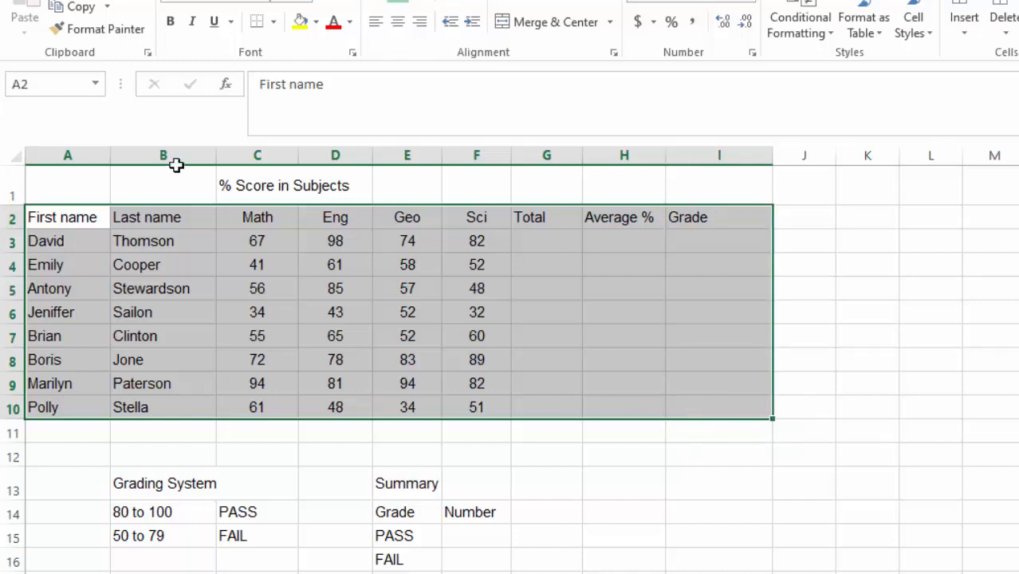
click(274, 25)
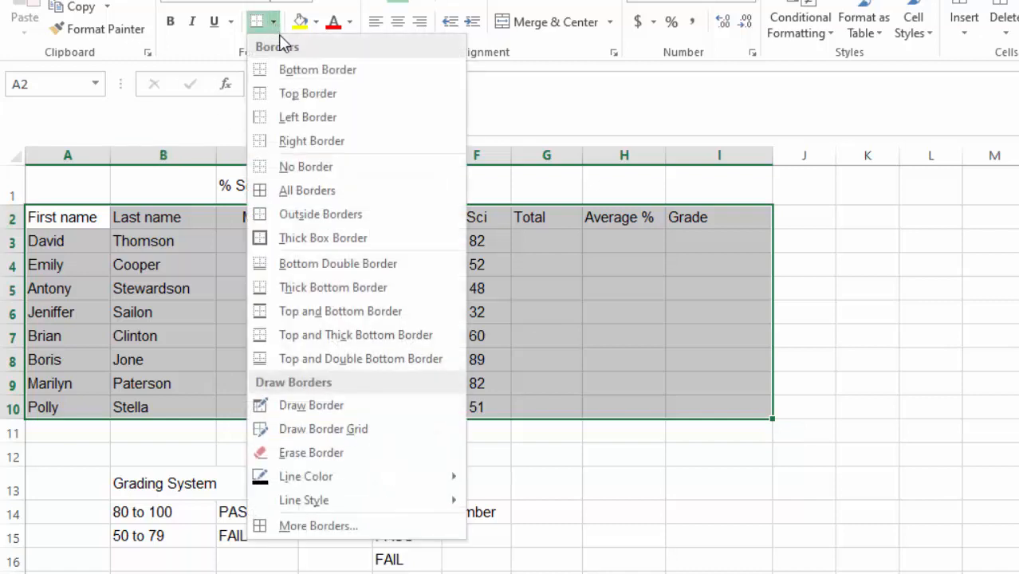
click(314, 189)
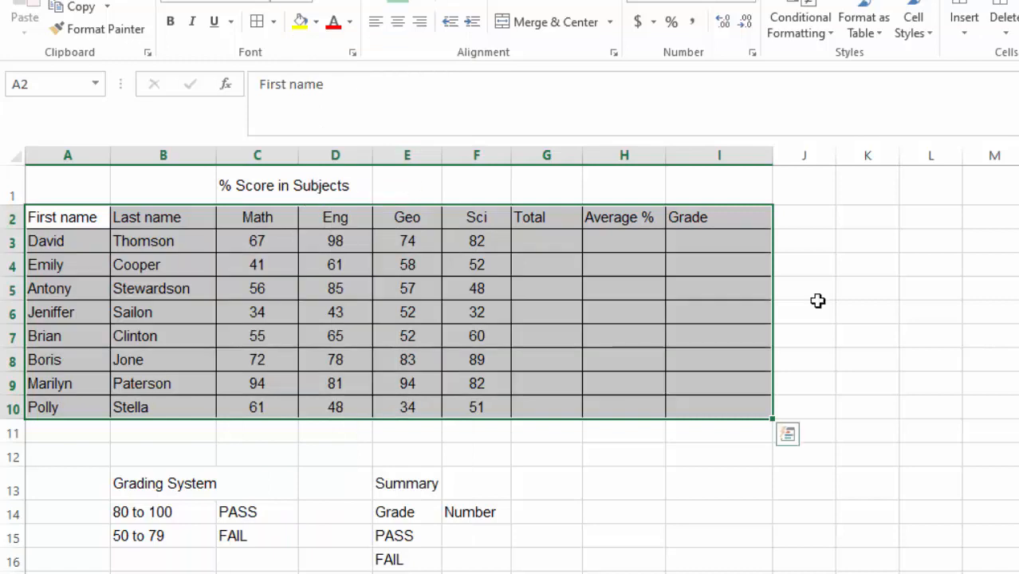
click(966, 266)
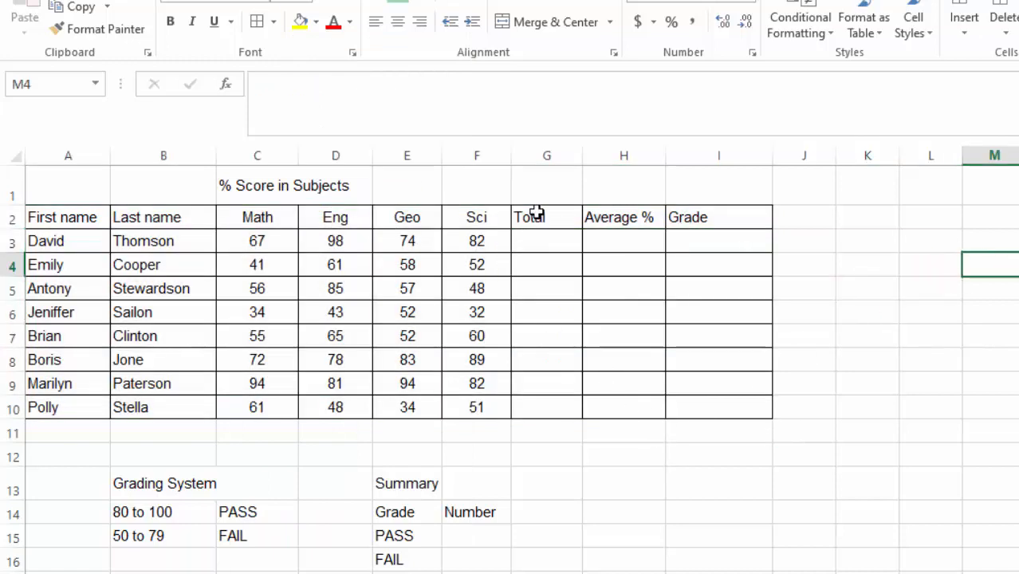
Center the contents of the Total and Average % columns, G2:H10
drag(532, 211, 600, 409)
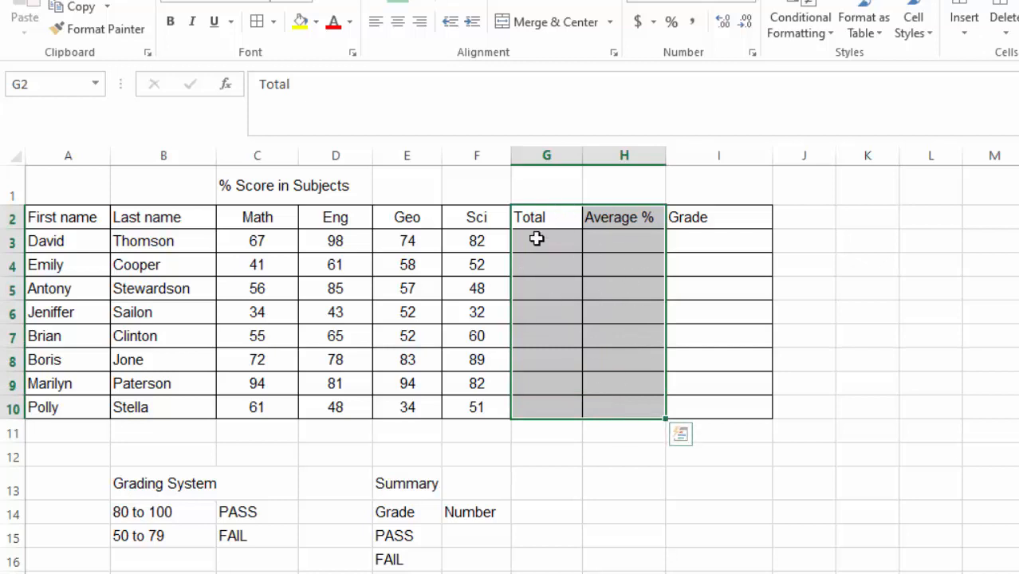
click(398, 24)
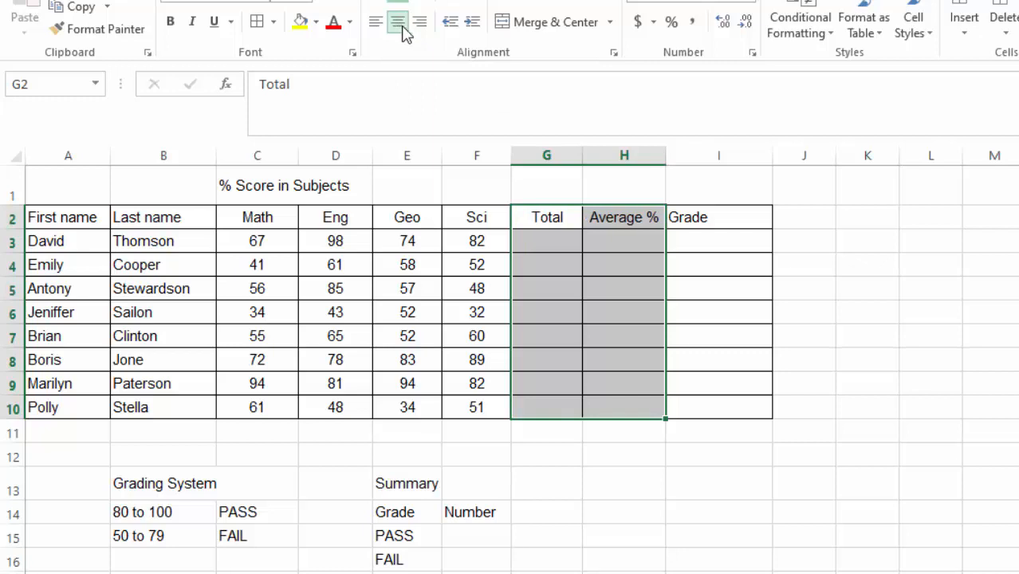
click(929, 311)
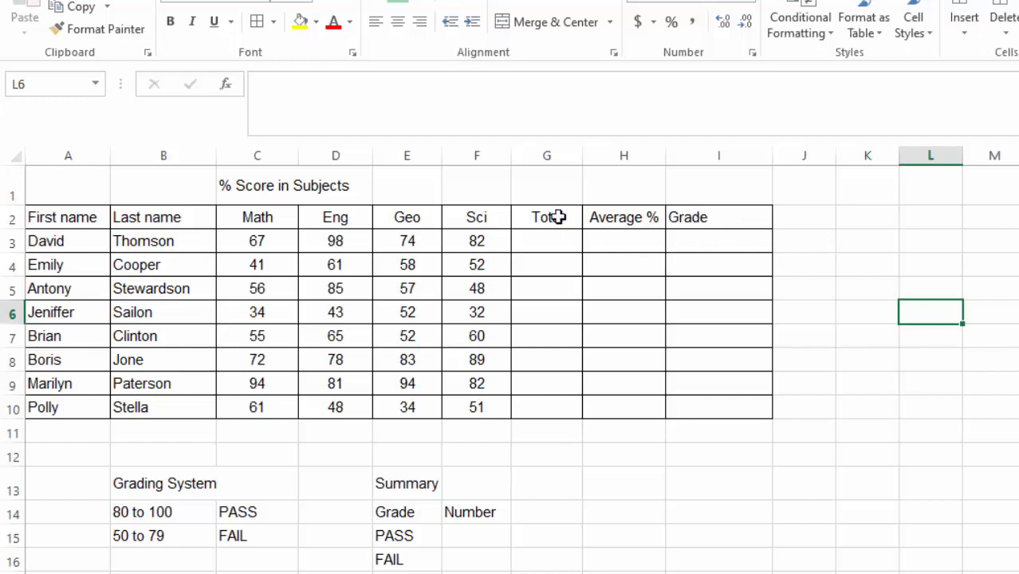
Merge and center the "% Score in Subjects" heading across C1:F1
drag(216, 189, 488, 188)
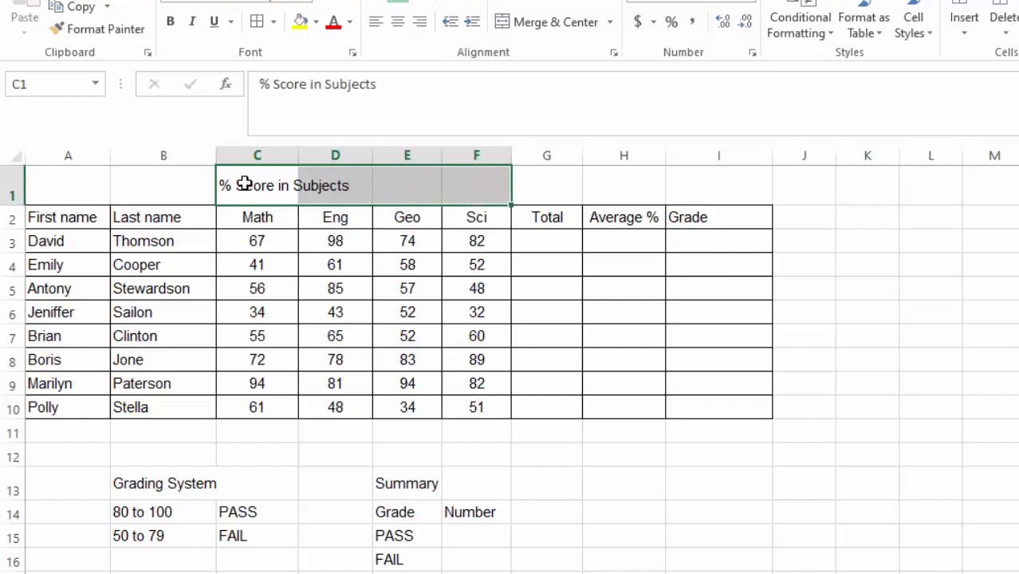
drag(243, 189, 488, 188)
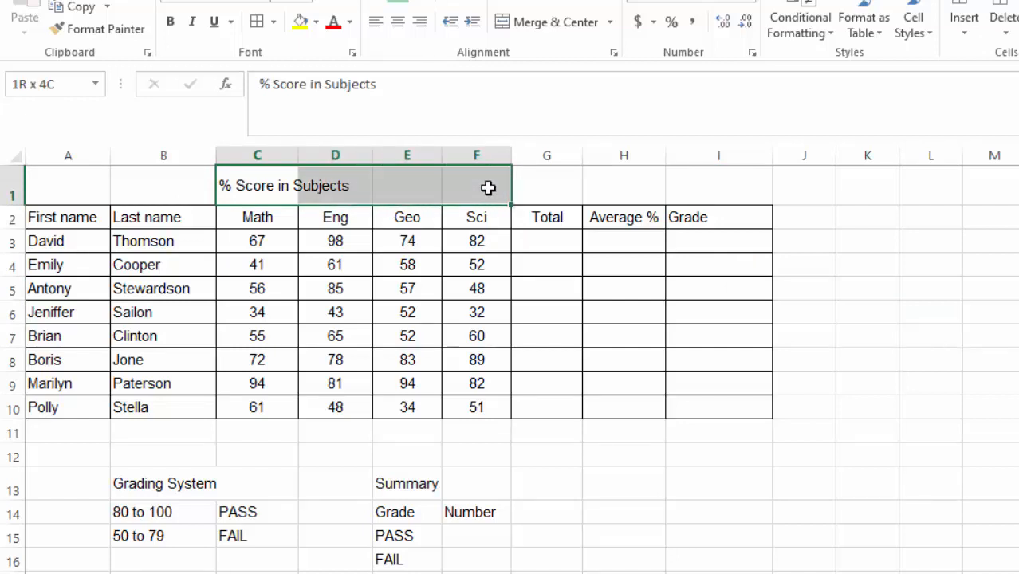
drag(255, 187, 482, 184)
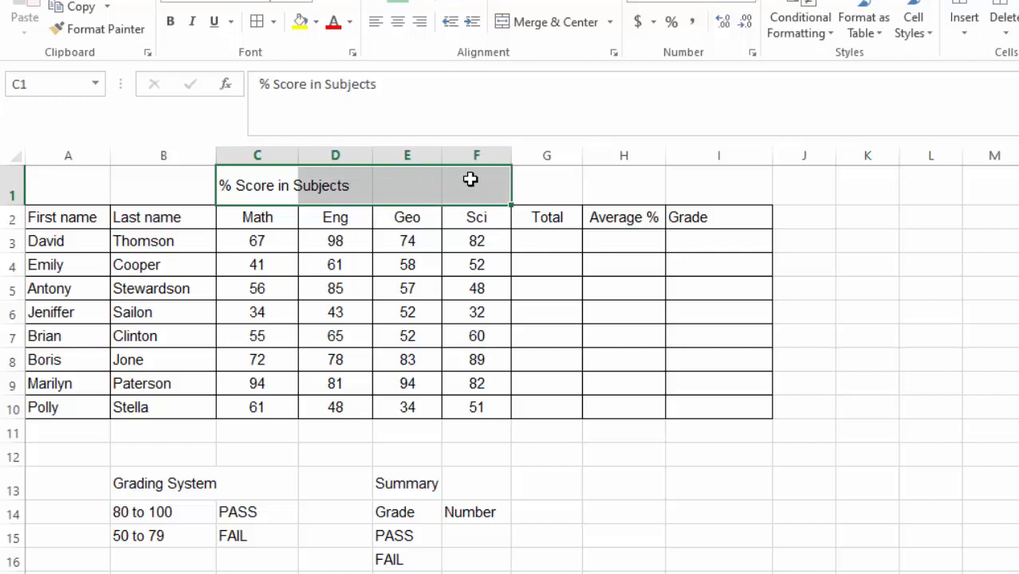
click(526, 32)
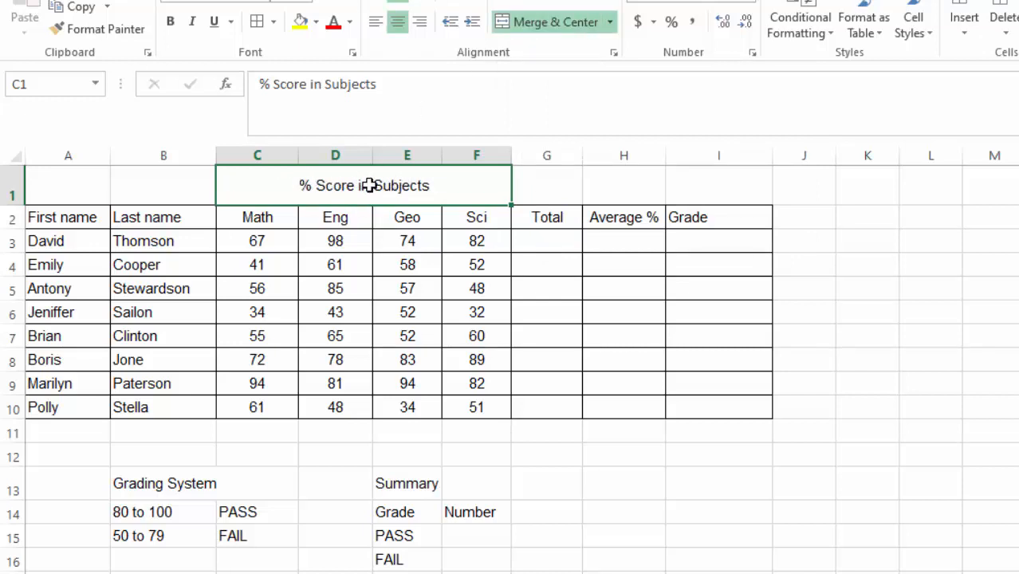
click(877, 225)
drag(880, 239, 872, 243)
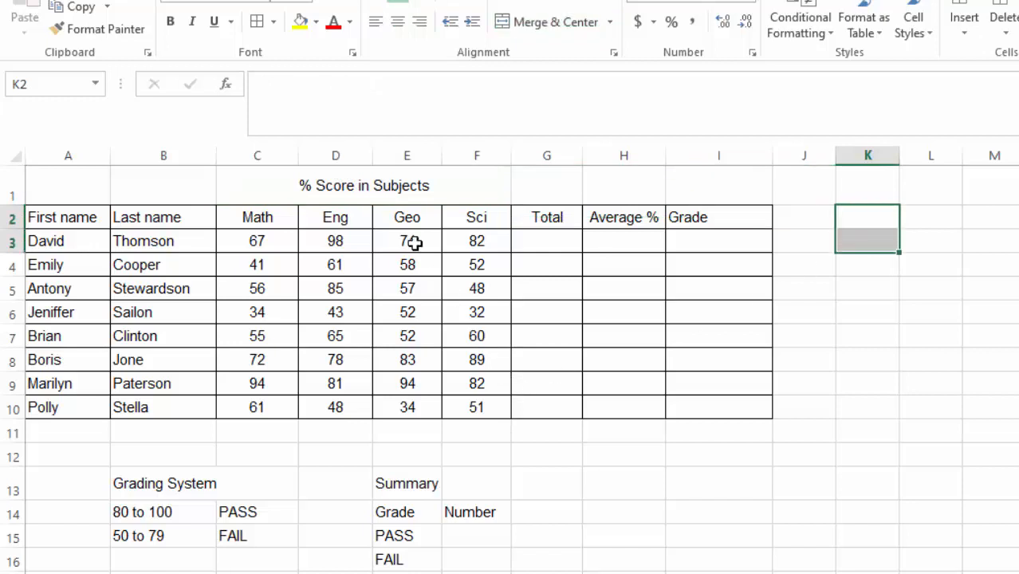
Add all borders to the merged "% Score in Subjects" heading cell
click(299, 185)
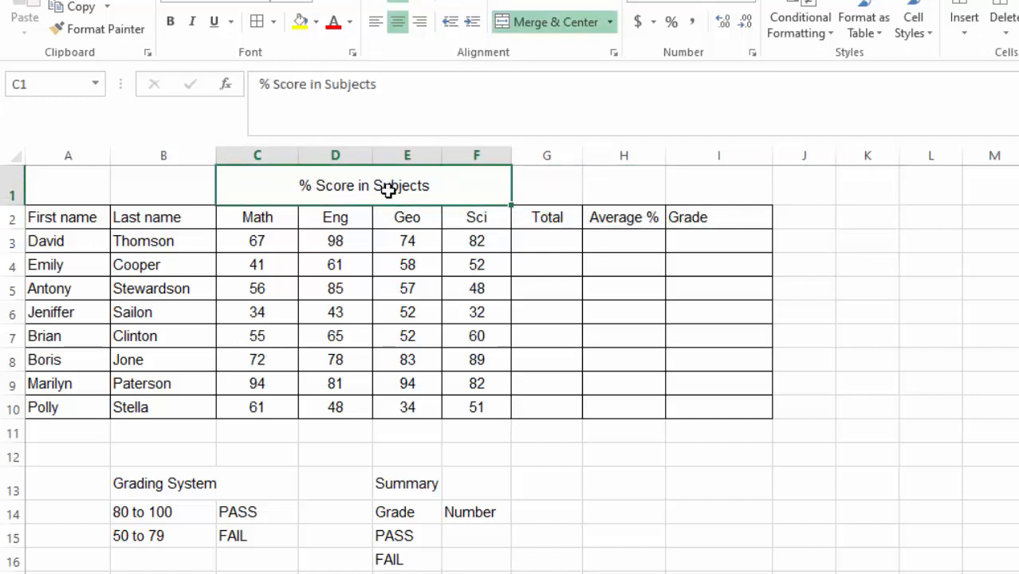
click(264, 24)
click(855, 282)
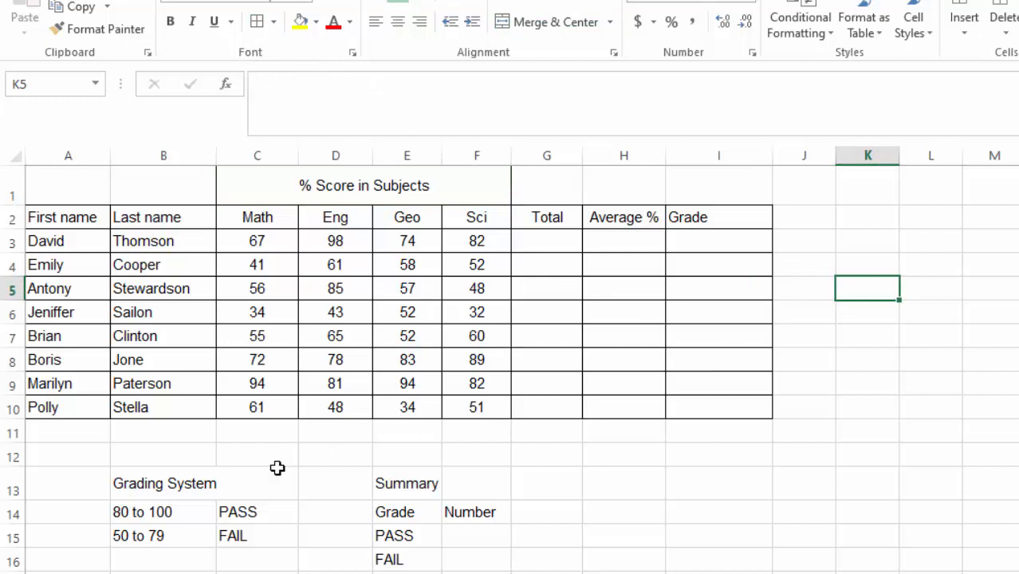
Apply all borders to the grading table in B14:C15 and the summary table in E14:F16
drag(137, 511, 253, 535)
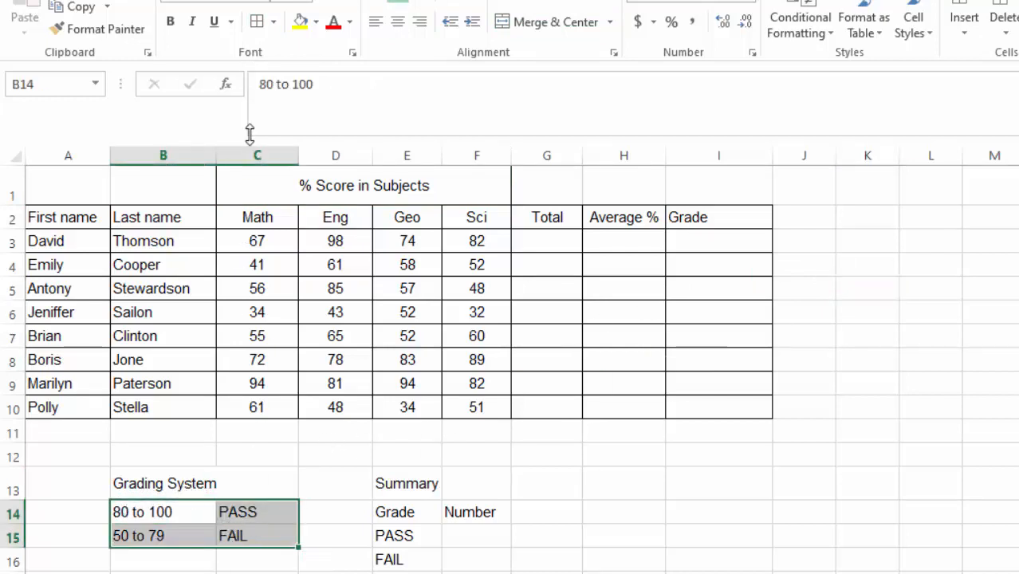
click(257, 23)
click(788, 476)
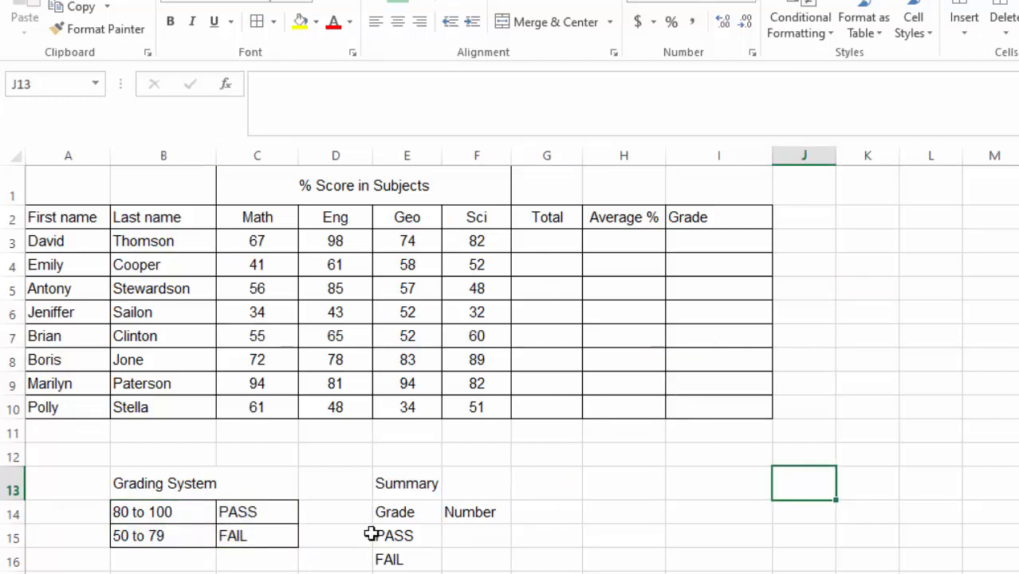
drag(380, 514, 475, 559)
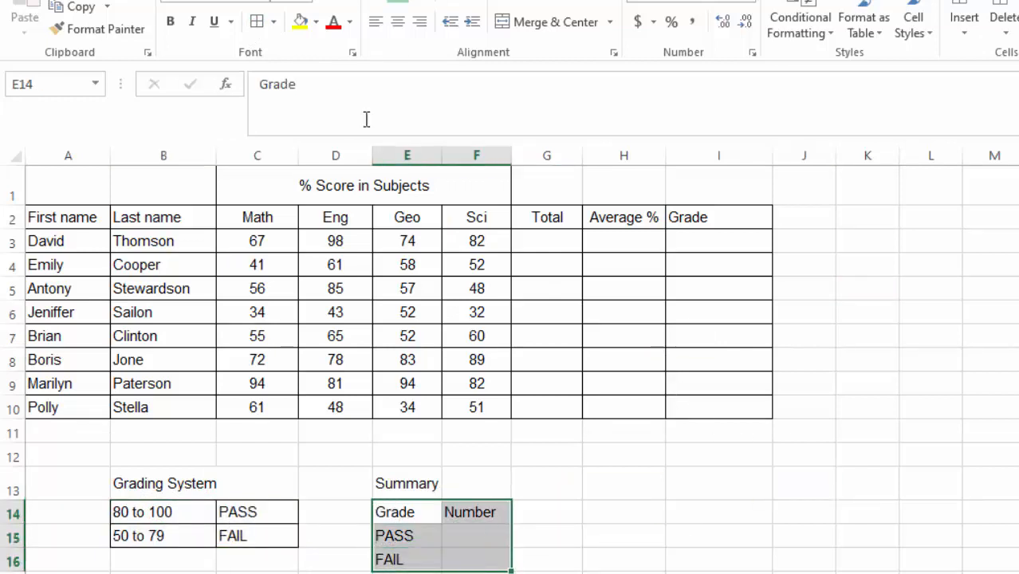
click(257, 21)
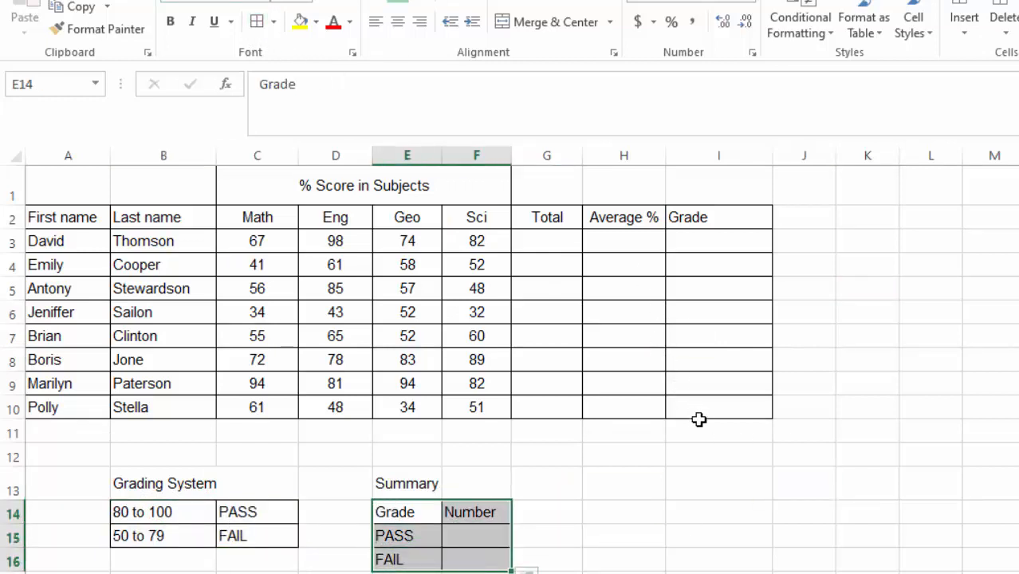
click(722, 459)
Make the "Grading System" heading in B13 and the "Summary" heading in E13 bold
click(126, 481)
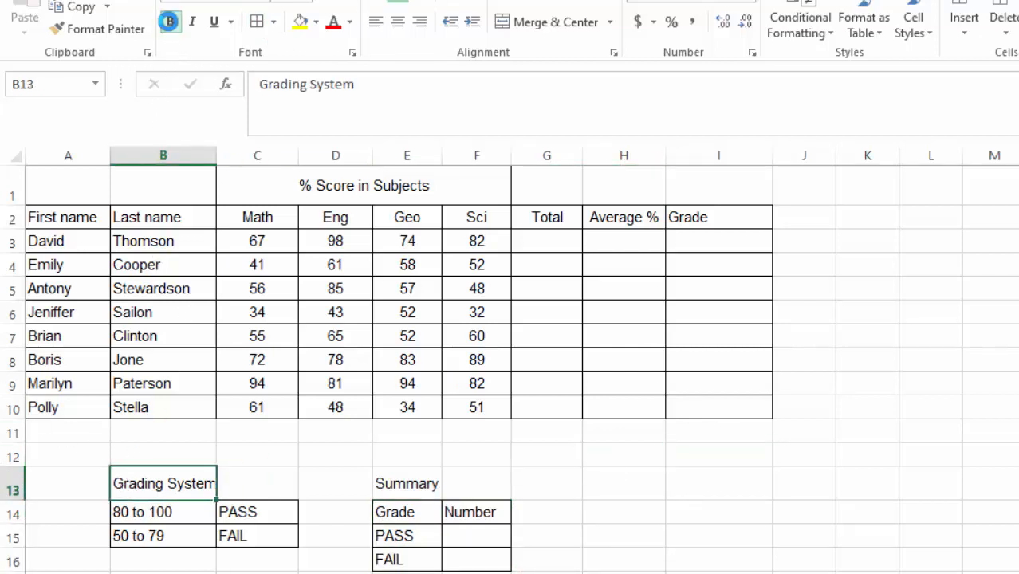
click(169, 21)
click(381, 483)
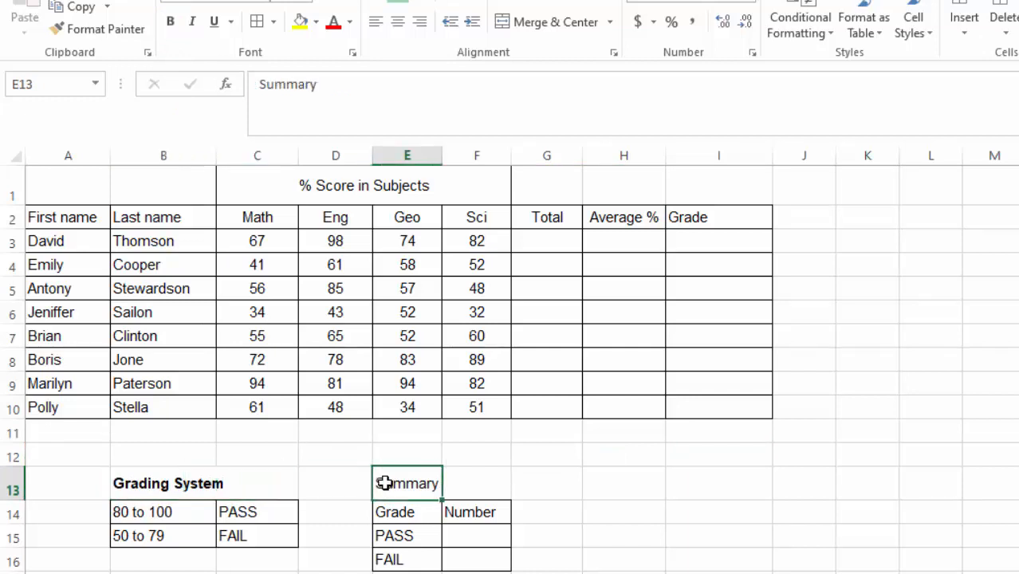
click(170, 22)
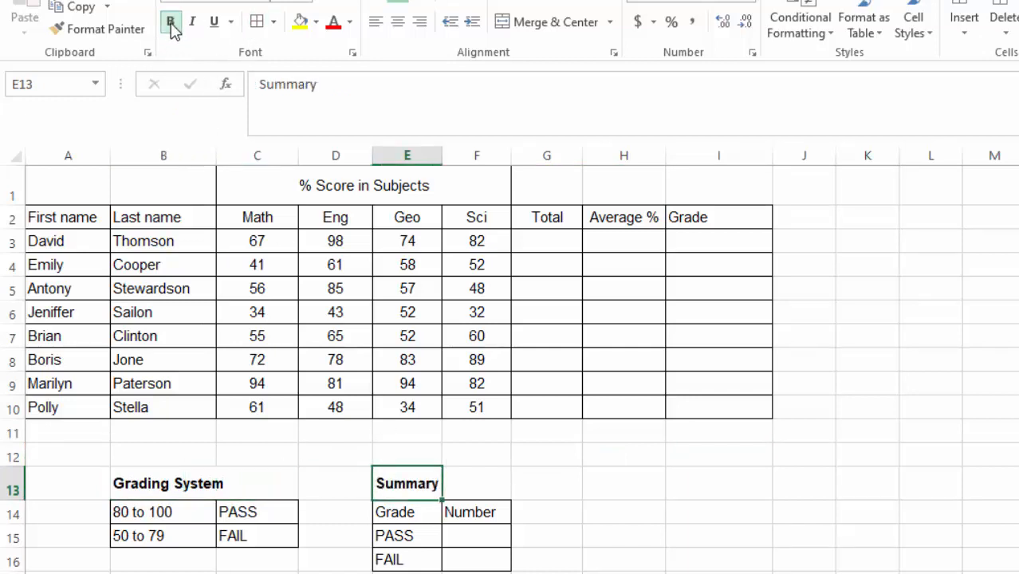
Make the score table's header row A2:I2 bold and fill it with light gold
click(893, 481)
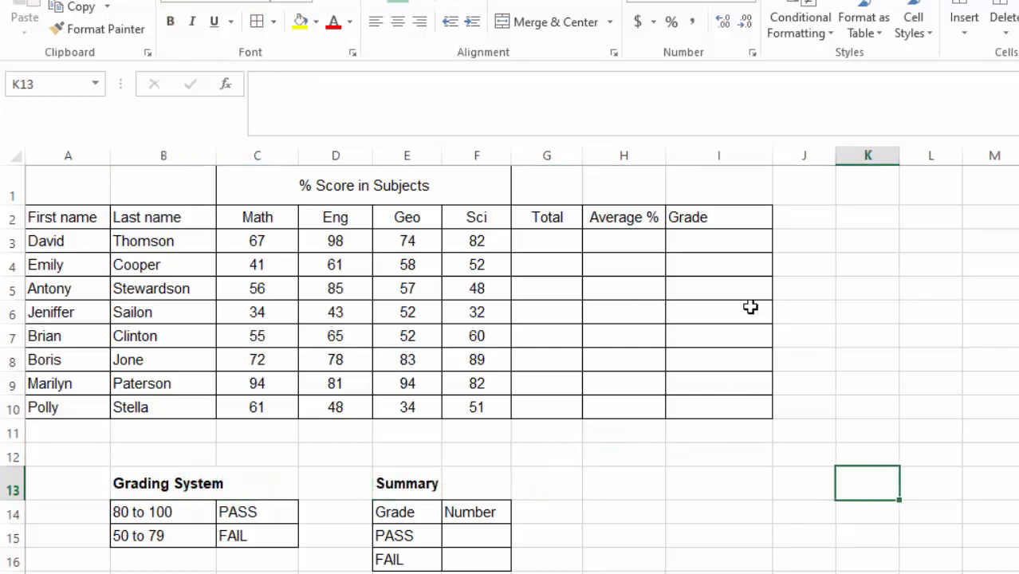
drag(35, 215, 762, 214)
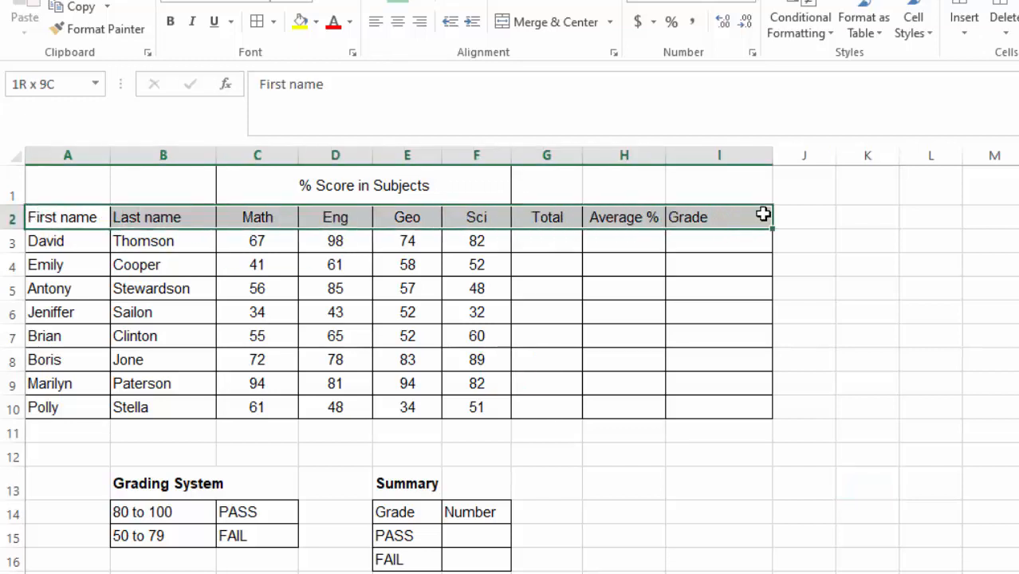
click(170, 22)
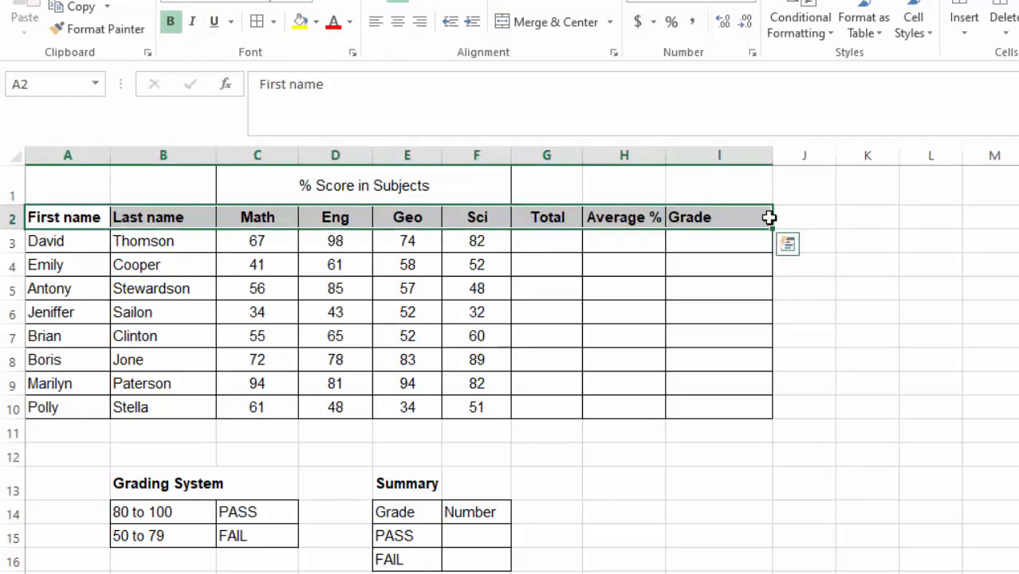
click(316, 27)
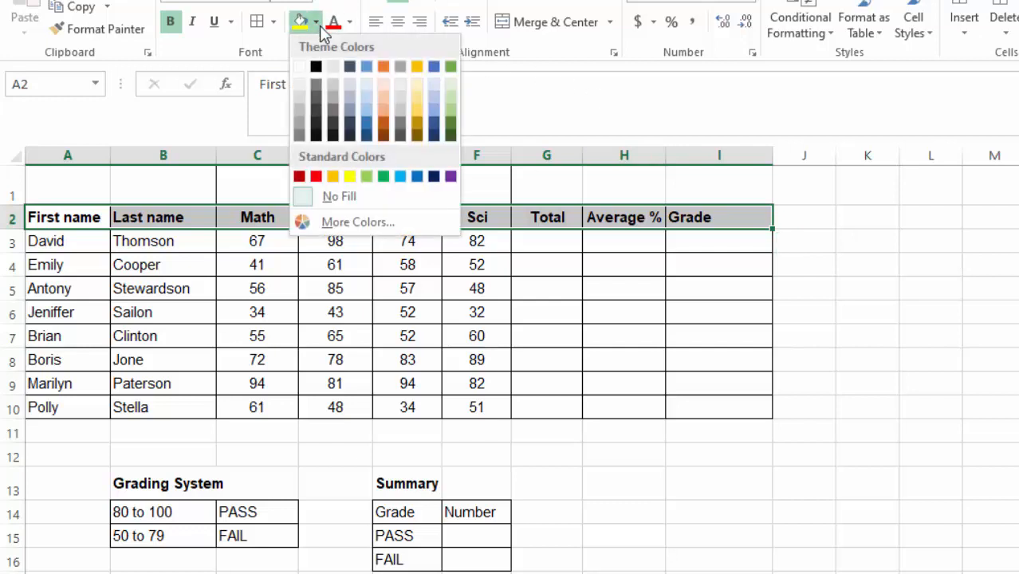
click(416, 104)
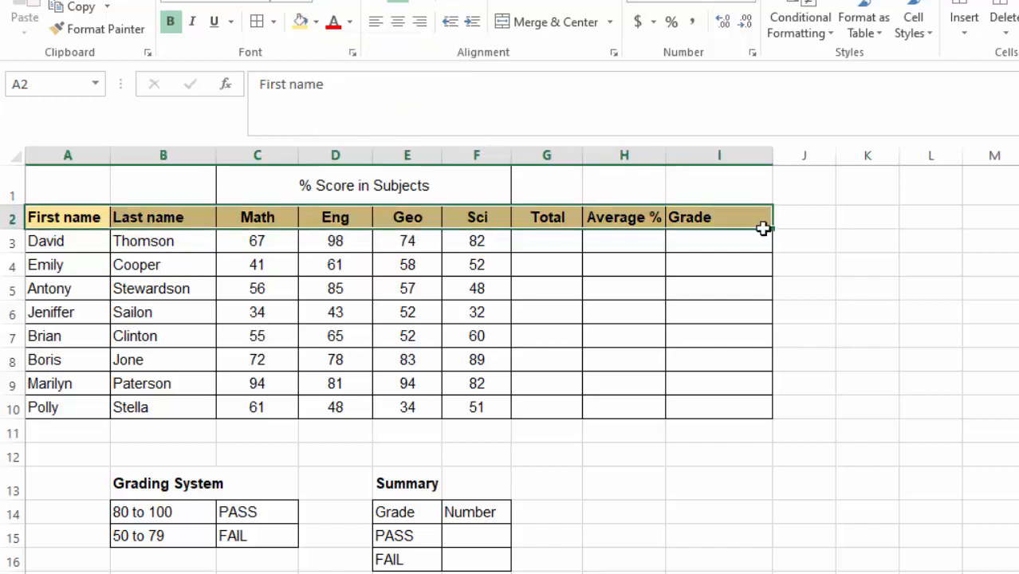
click(1012, 311)
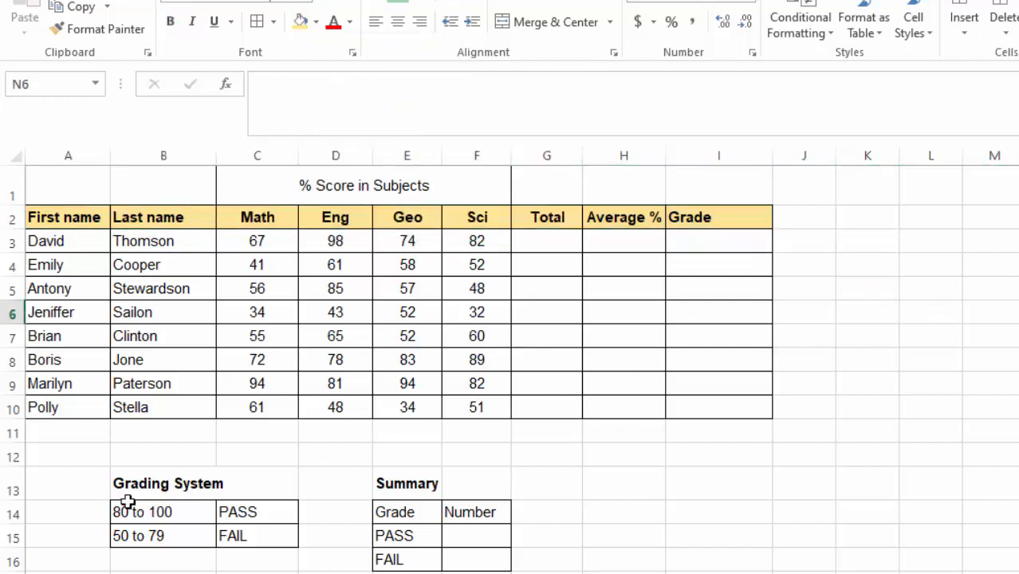
click(930, 215)
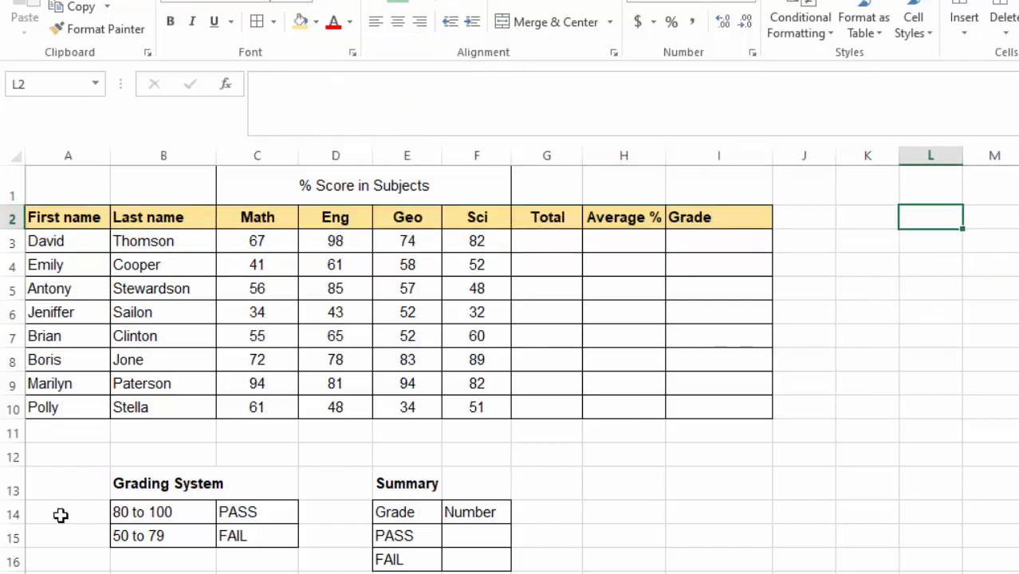
Fill the summary table's header cells E14:F14 with the same light gold
click(392, 510)
drag(406, 510, 477, 510)
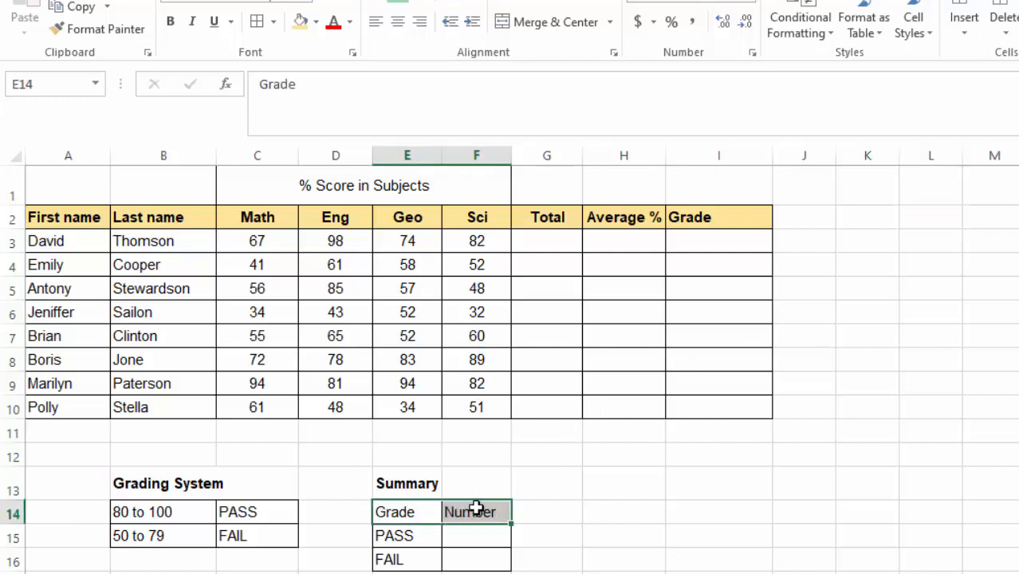
click(300, 30)
click(932, 358)
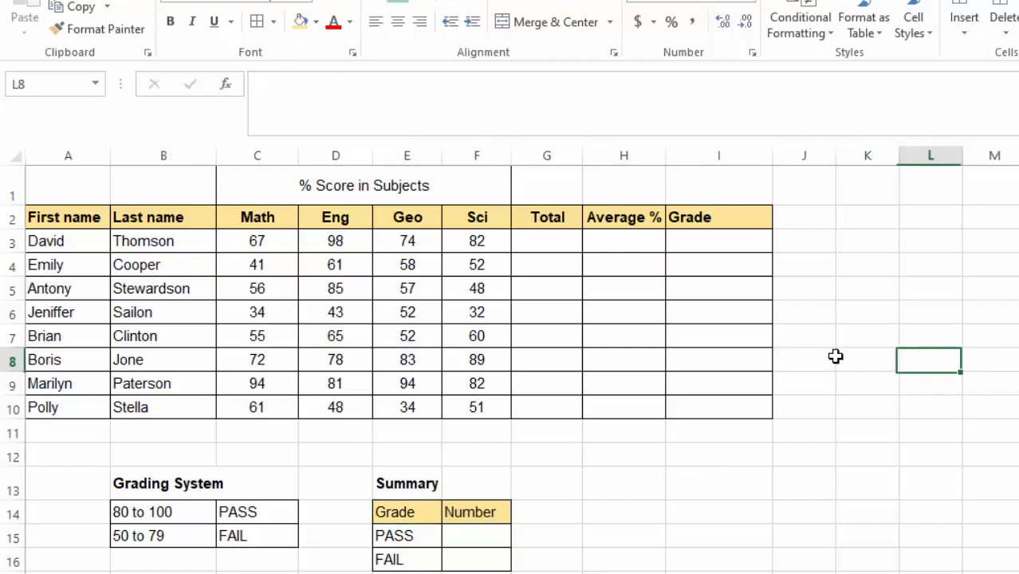
click(785, 503)
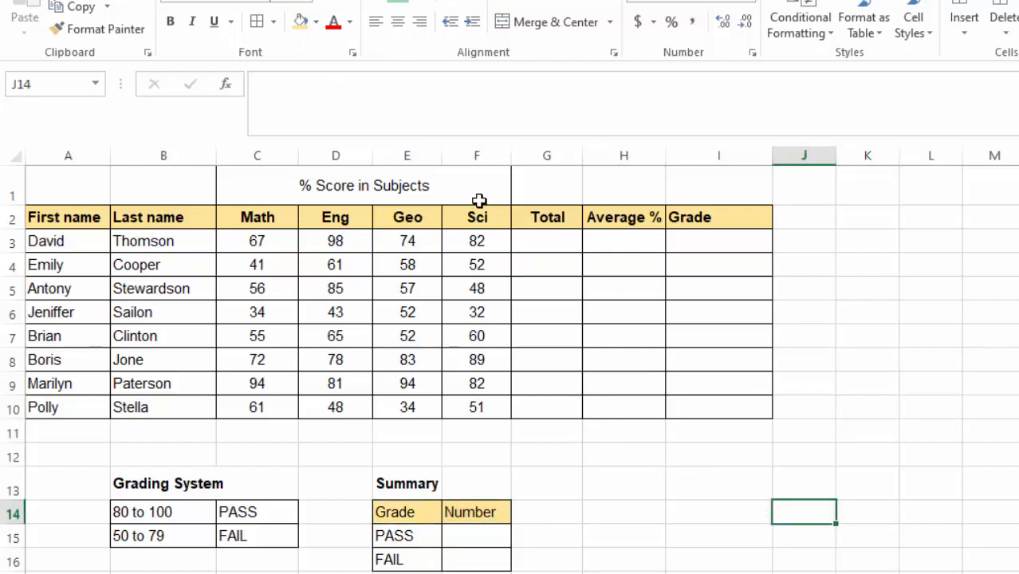
Fill the merged "% Score in Subjects" heading with light orange and make it bold
click(351, 188)
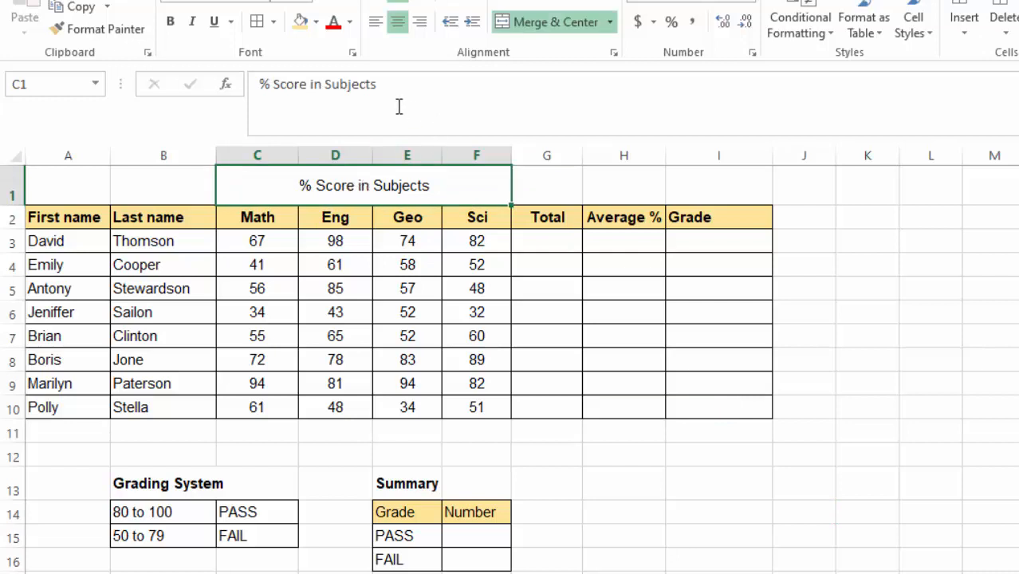
click(317, 23)
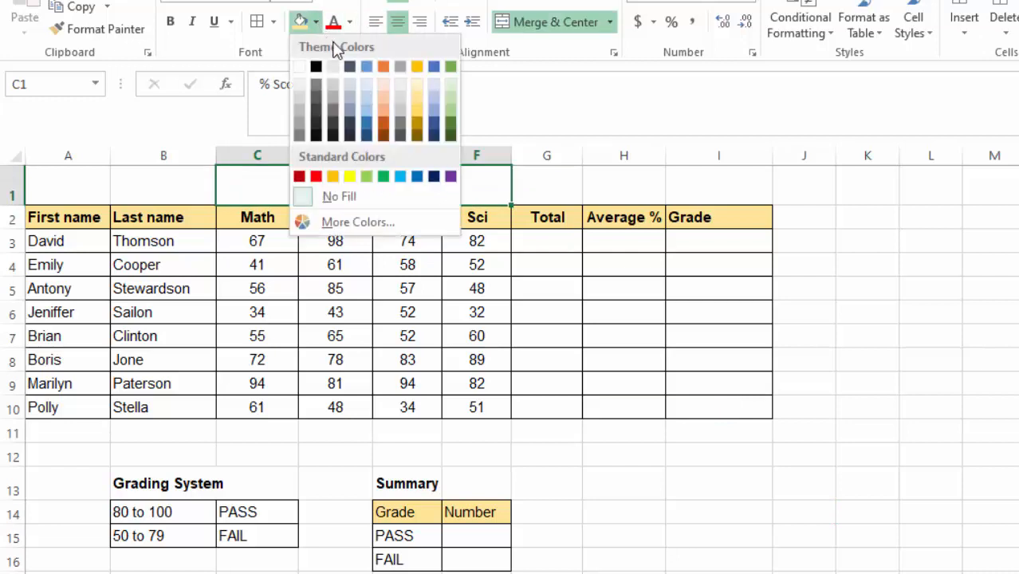
click(385, 100)
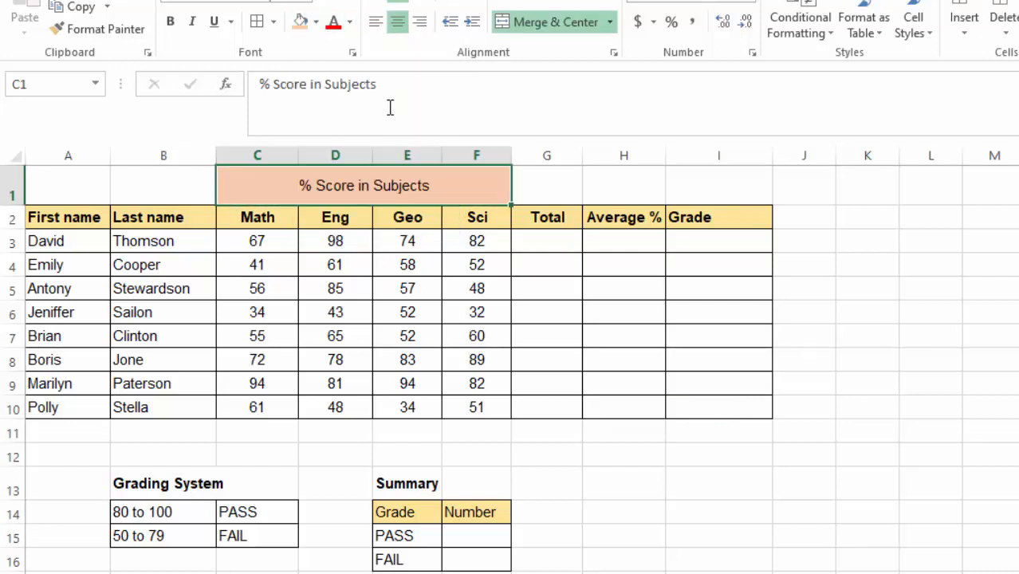
click(170, 22)
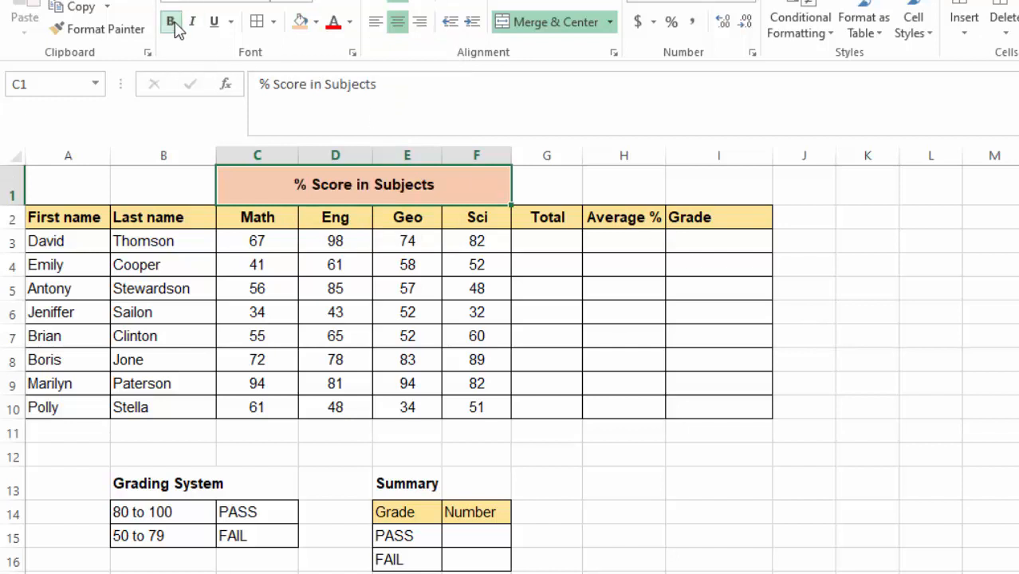
click(881, 311)
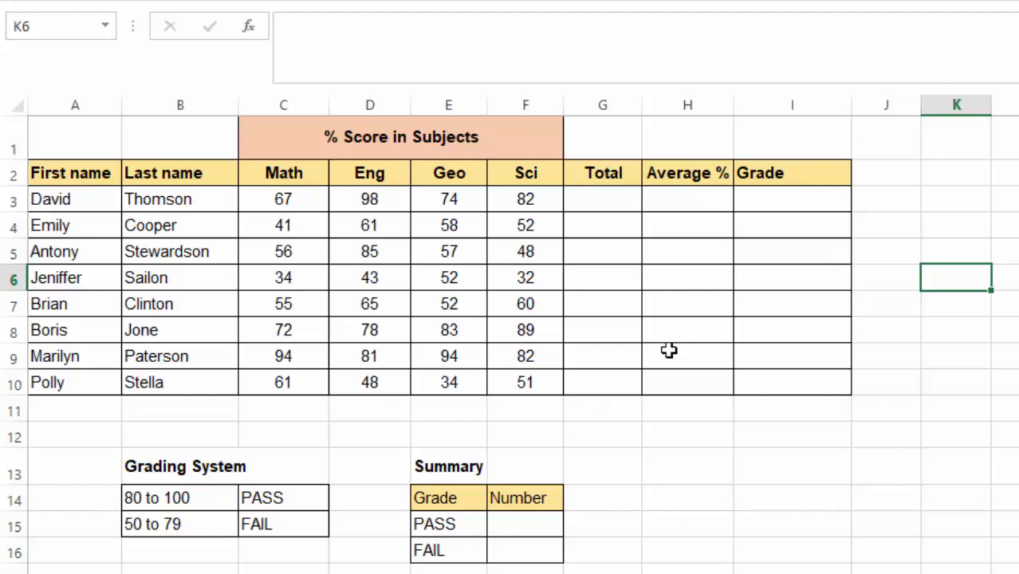
Enter =SUM(C3:F3) in G3 to total the first student's four subject scores
click(592, 196)
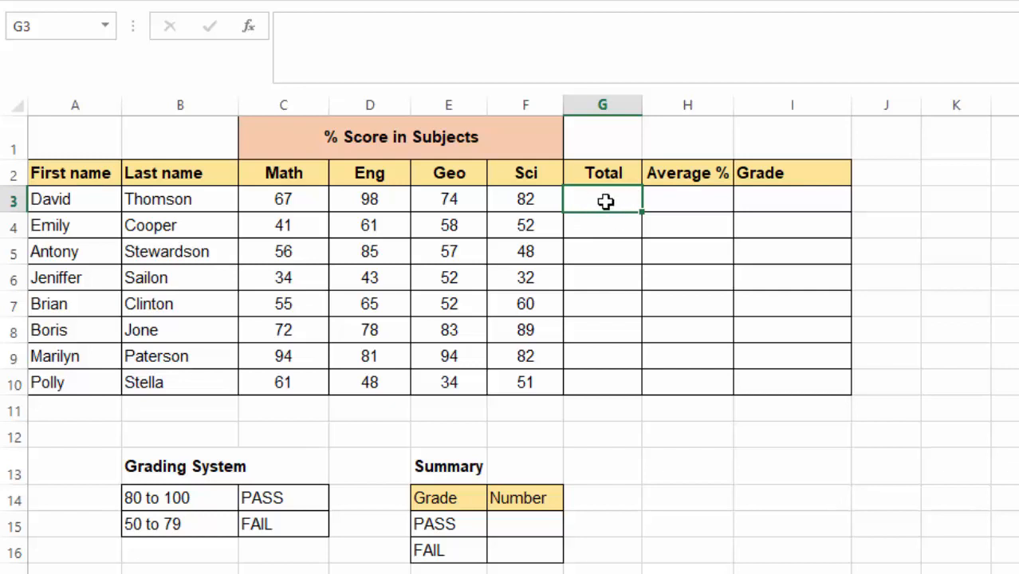
text(=s)
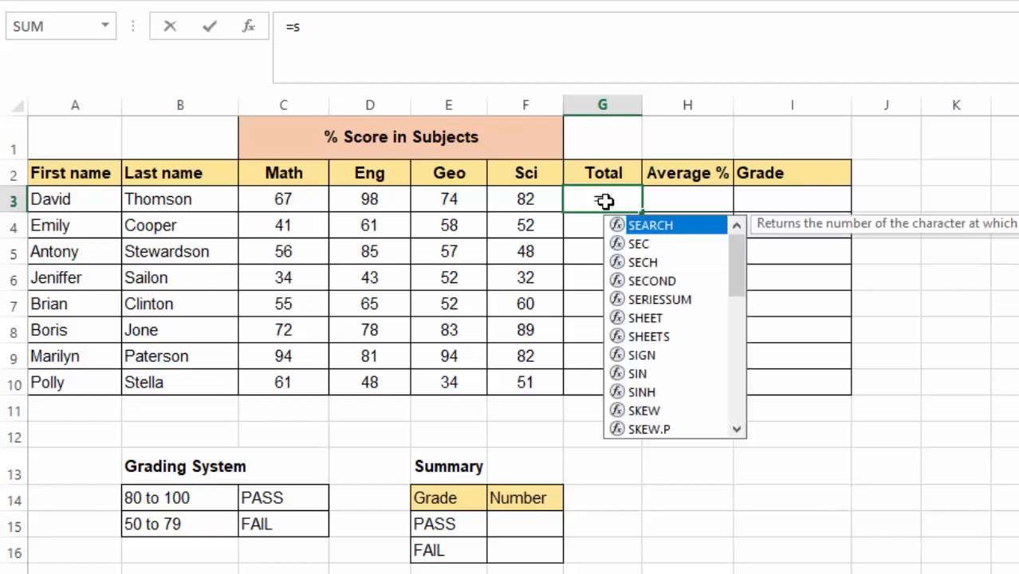
text(um)
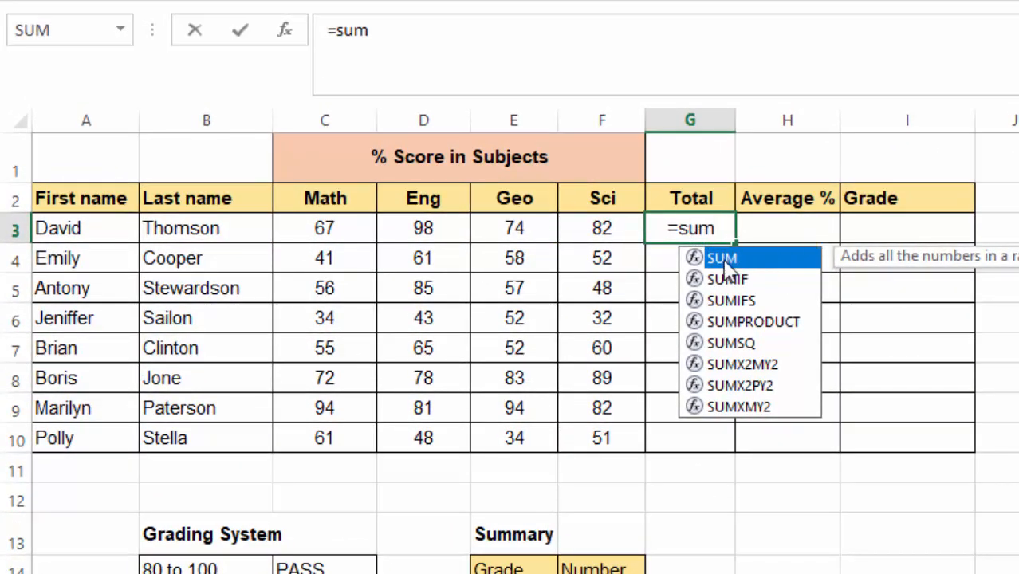
double_click(724, 262)
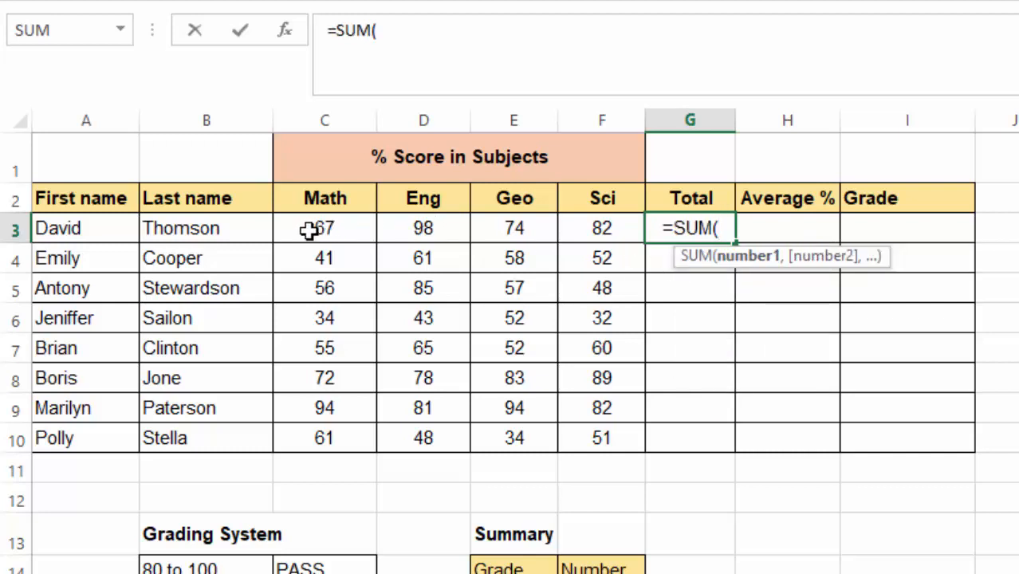
drag(310, 230, 612, 231)
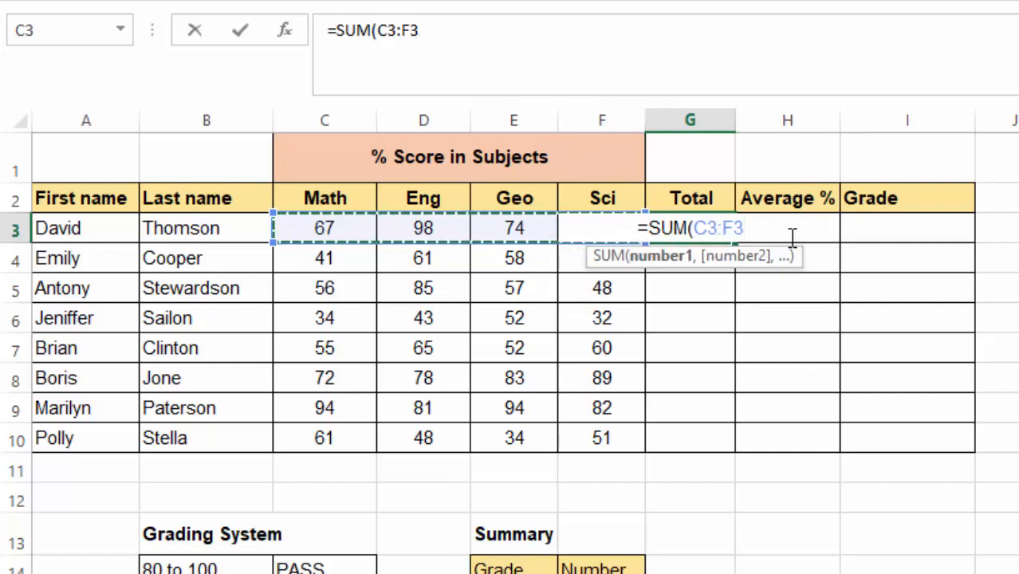
key(Return)
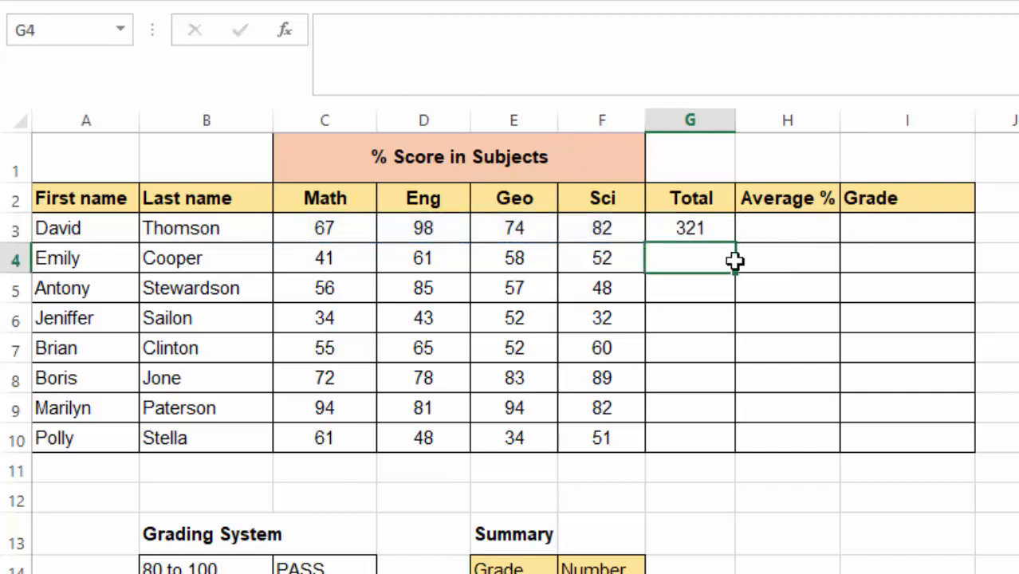
Copy the total formula from G3 down through G10 and check the copied formulas in G10 and G6
click(674, 228)
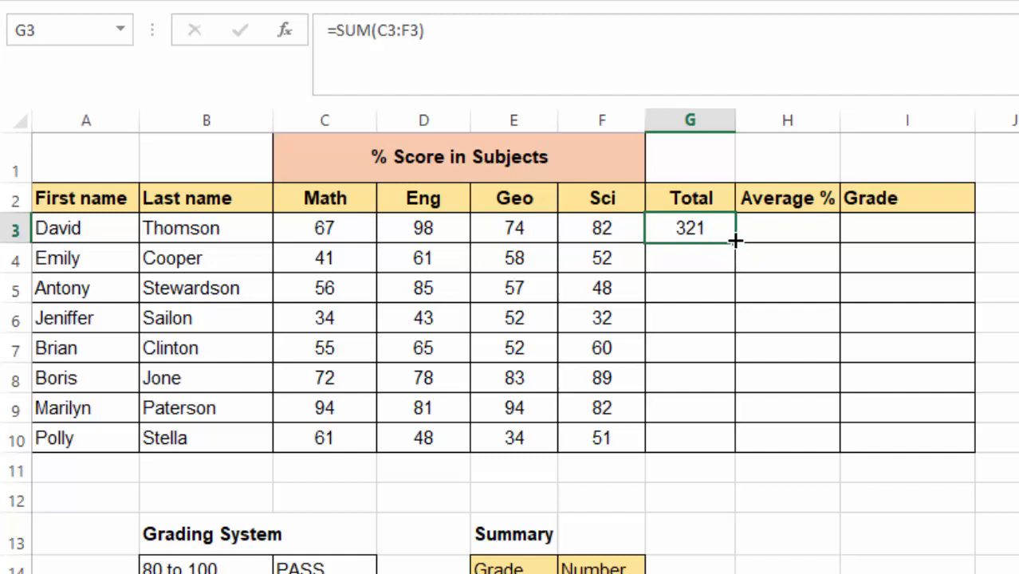
drag(734, 240, 739, 440)
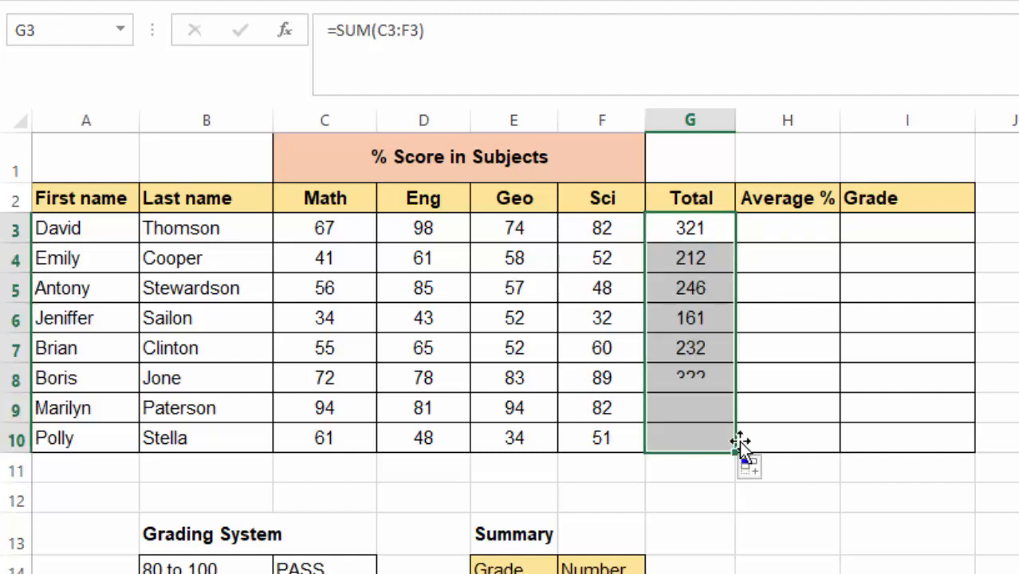
click(786, 294)
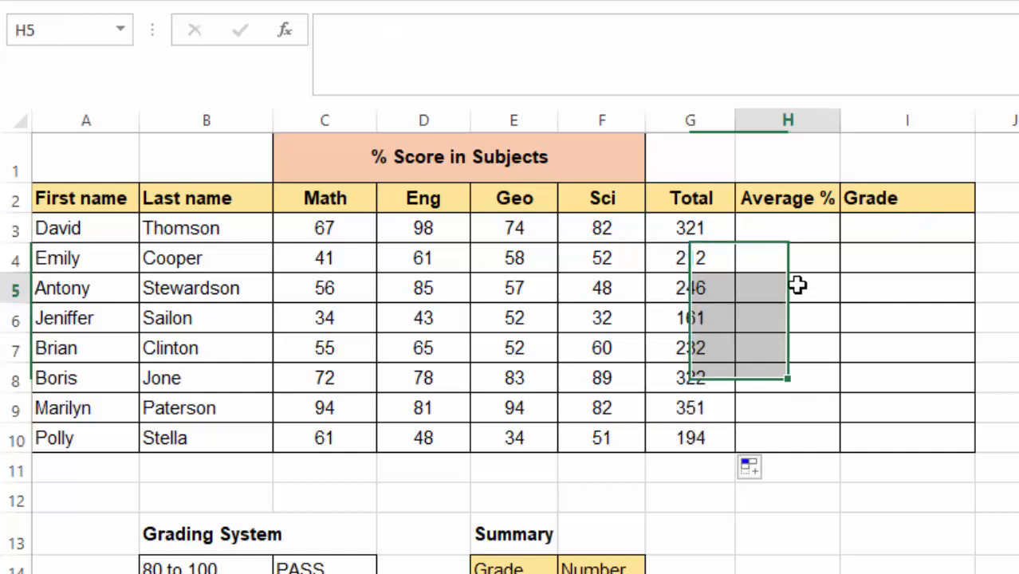
click(693, 440)
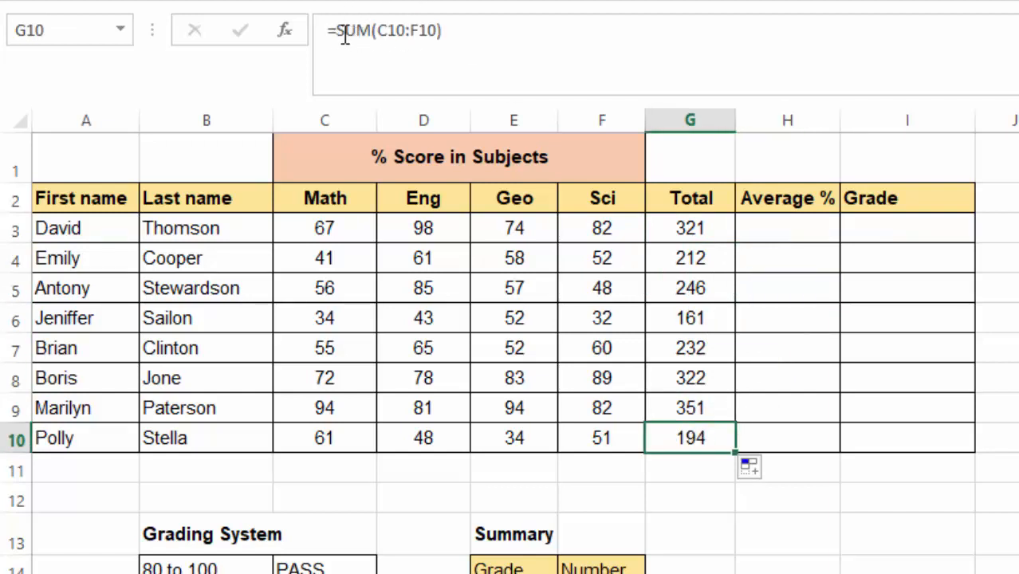
click(702, 317)
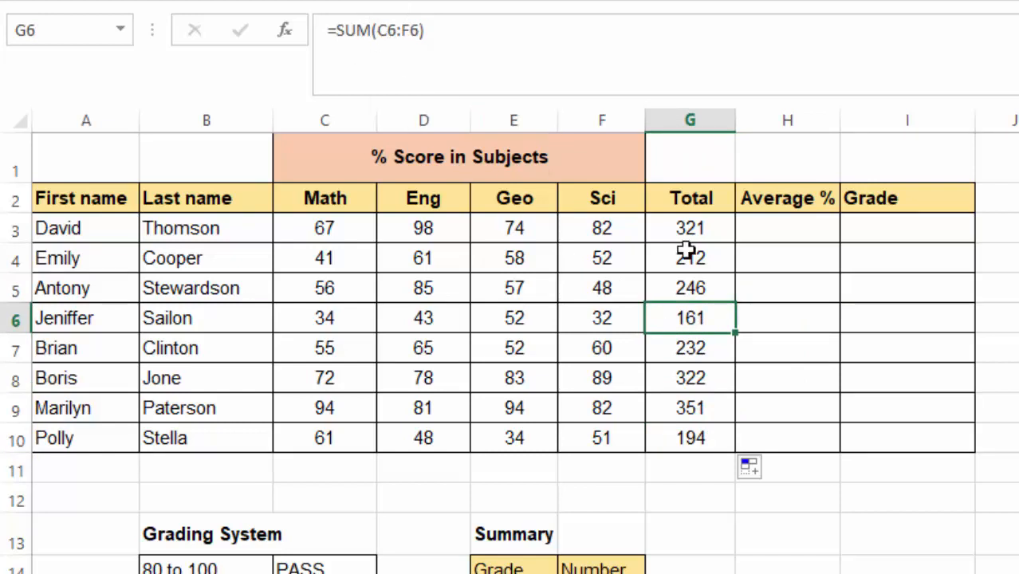
Enter =AVERAGE(C3:F3) in H3 to average the first student's four subject scores
click(775, 228)
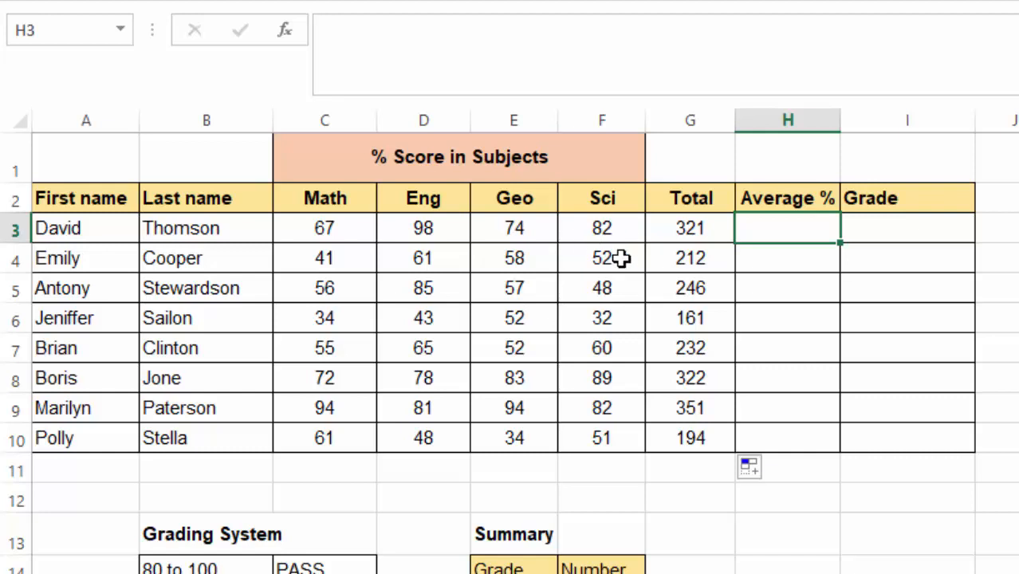
text(=)
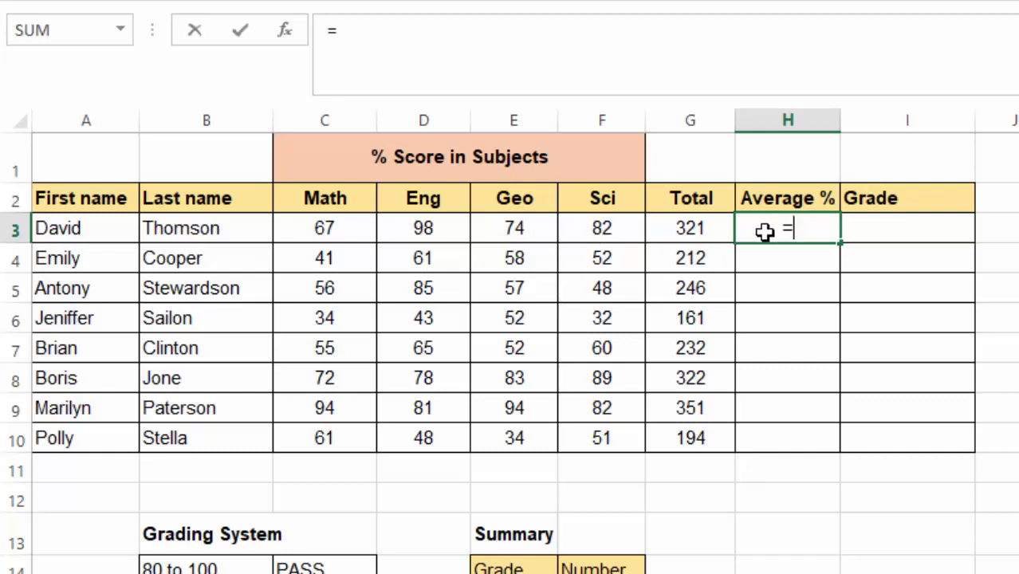
text(AVE)
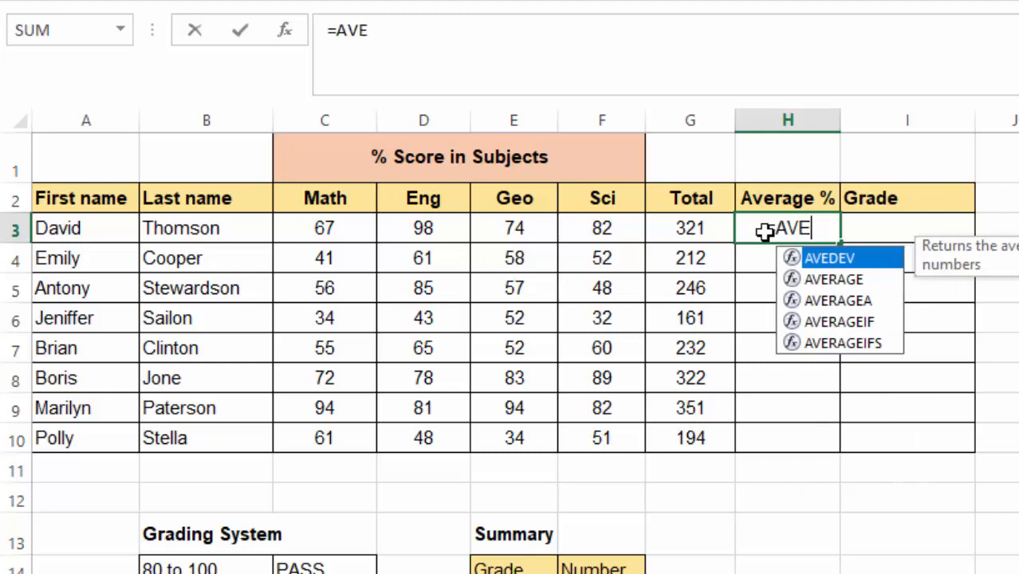
text(RA)
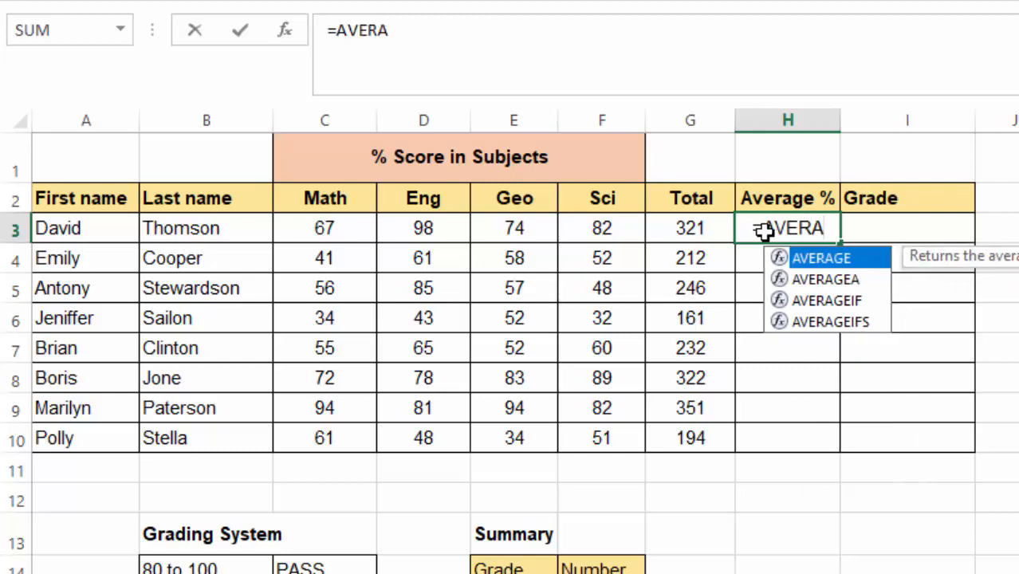
text(GE)
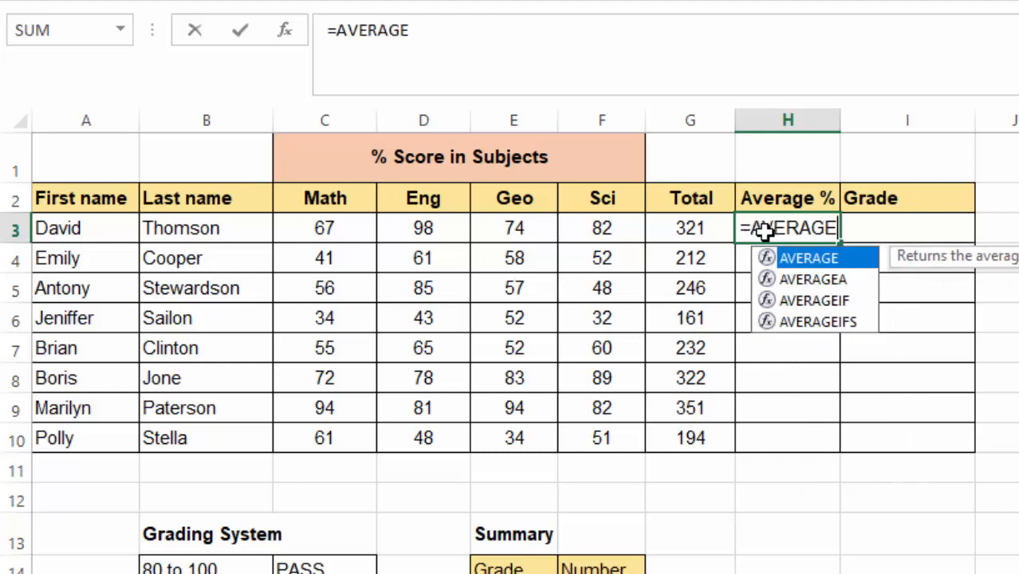
double_click(813, 259)
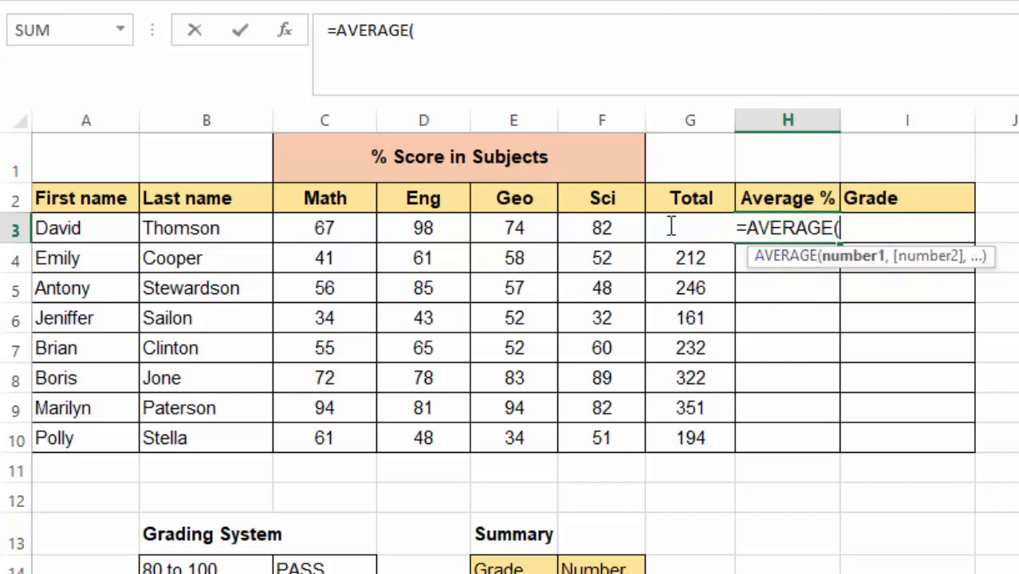
drag(312, 228, 588, 229)
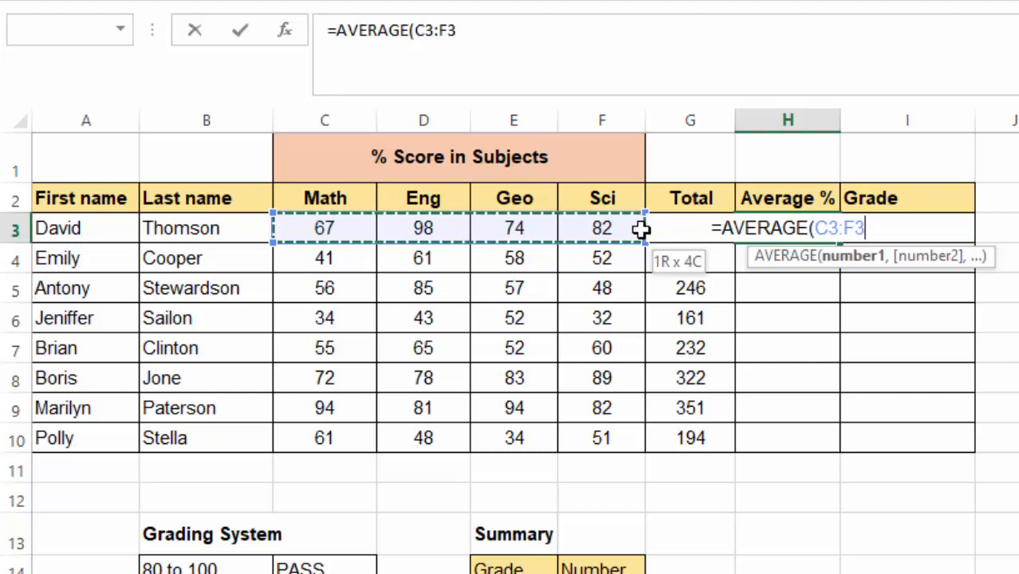
drag(642, 229, 596, 226)
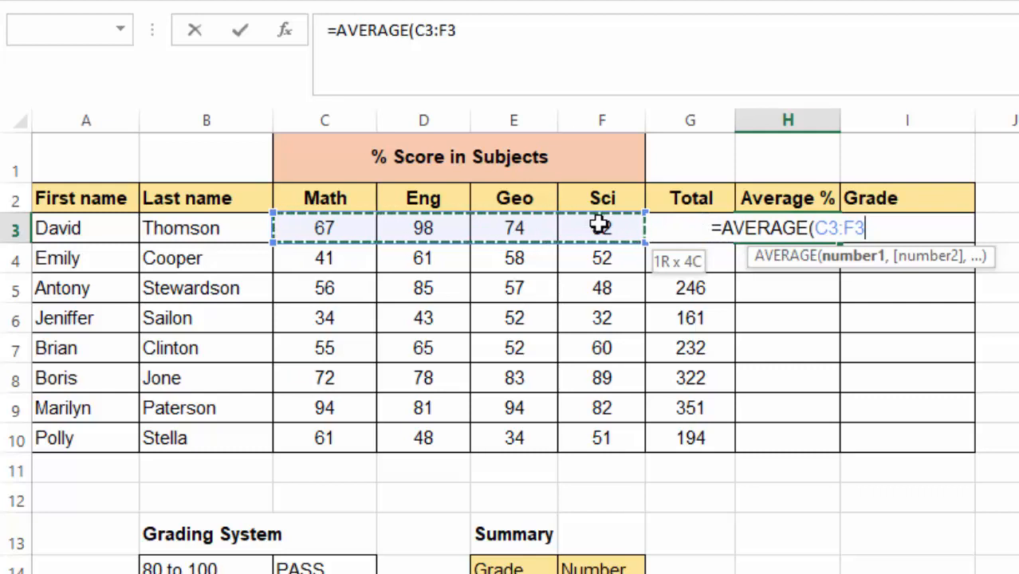
drag(600, 225, 600, 227)
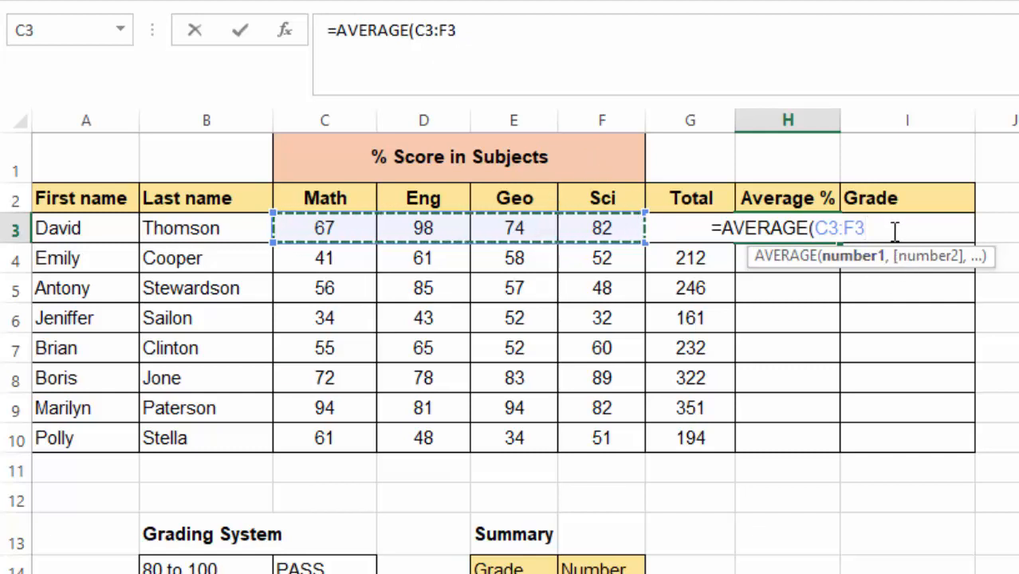
key(Return)
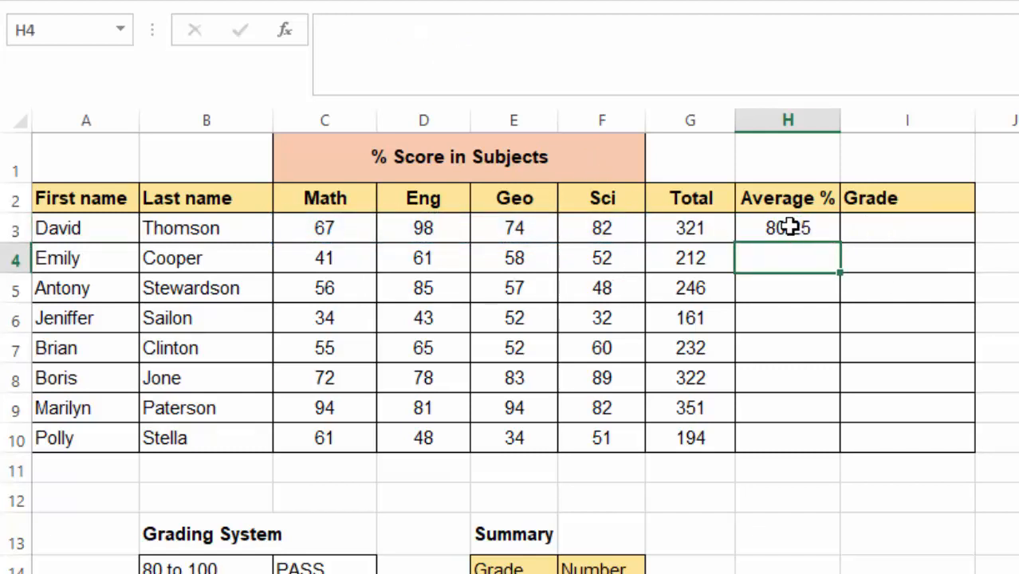
Reduce the average in H3 to a whole number with no decimal places
click(786, 227)
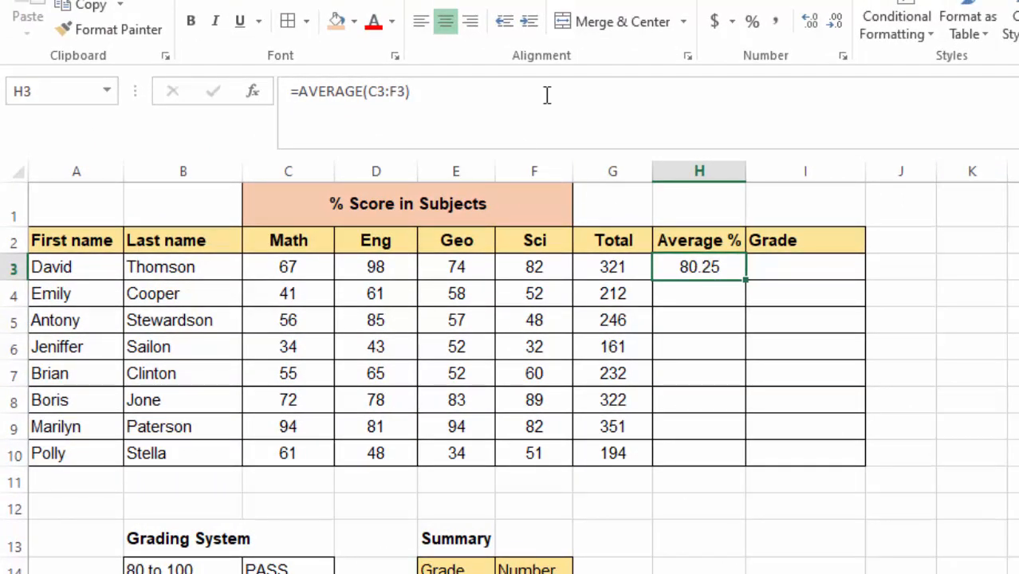
click(839, 25)
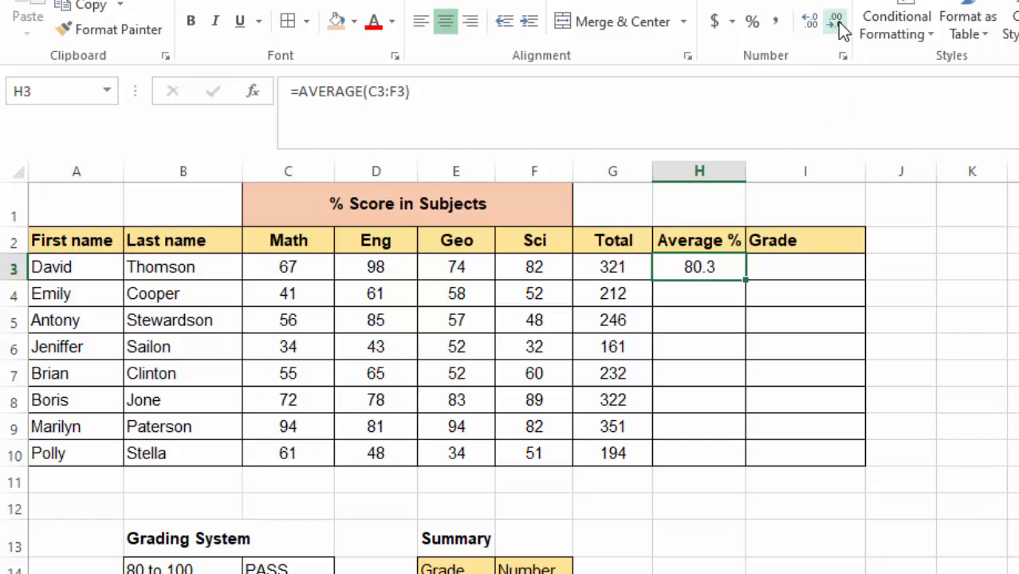
click(838, 26)
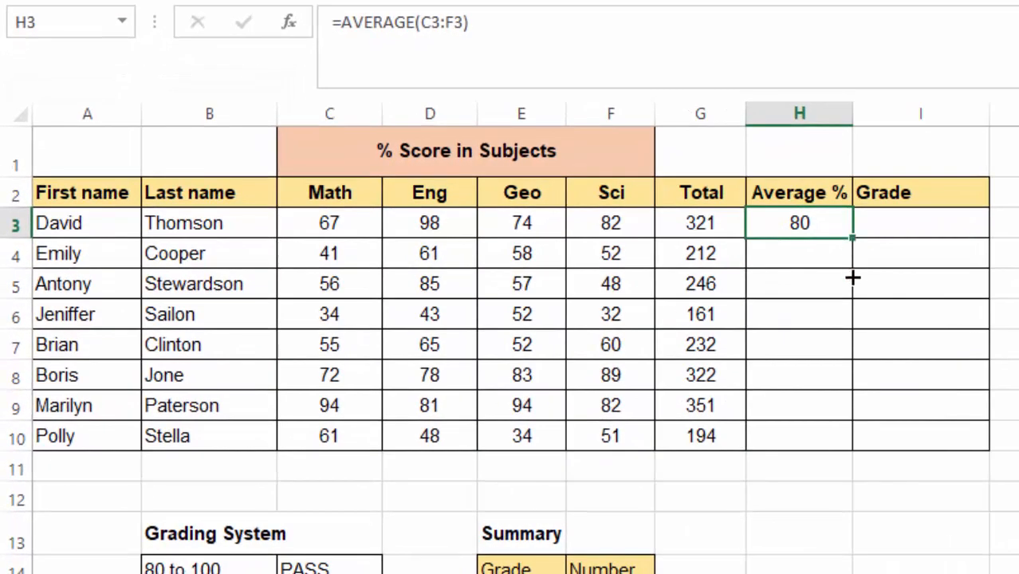
Copy the average formula from H3 down through H10, and check the formulas in H10 and G3
drag(852, 278, 853, 450)
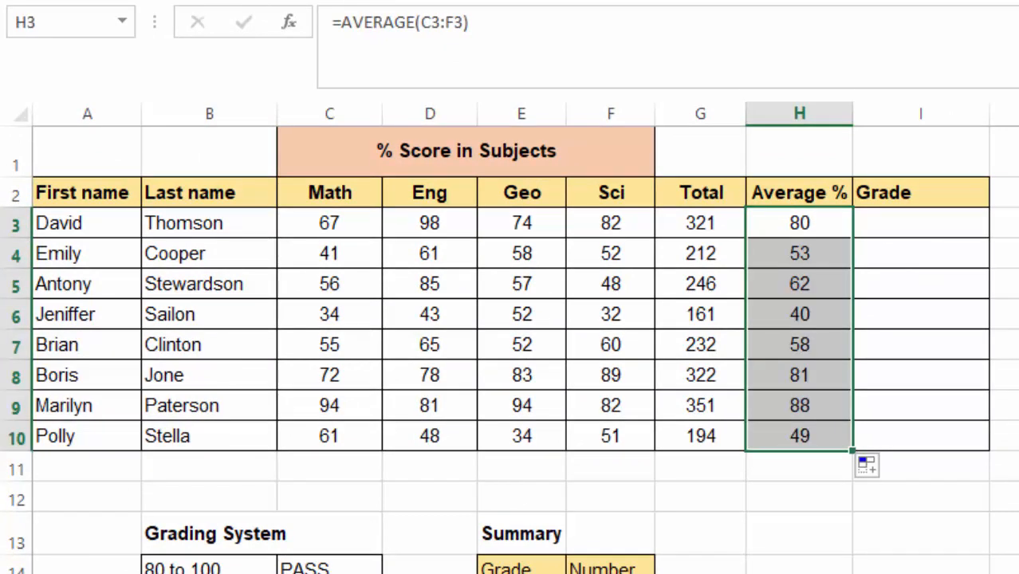
click(953, 263)
click(798, 424)
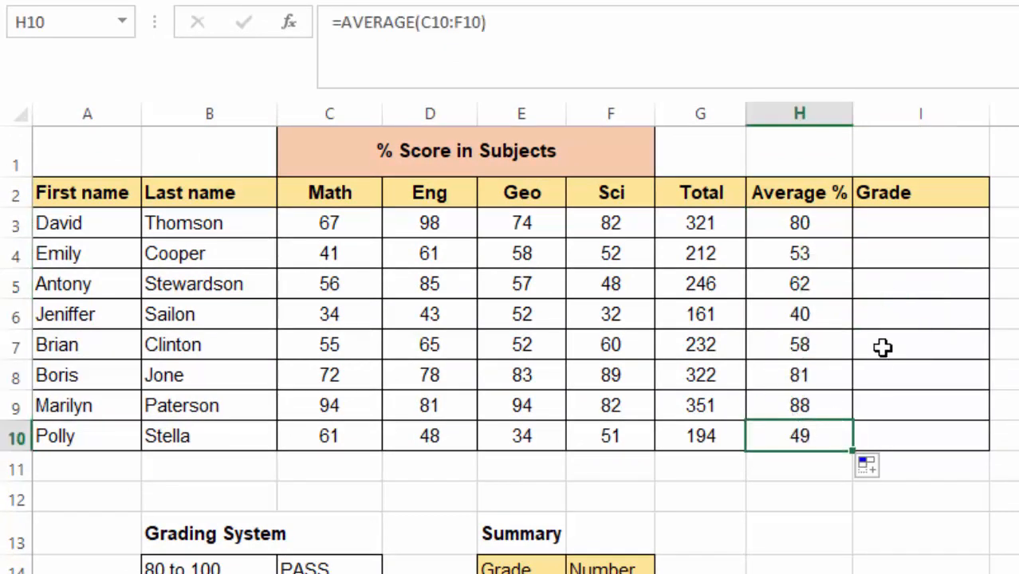
click(806, 222)
click(1016, 254)
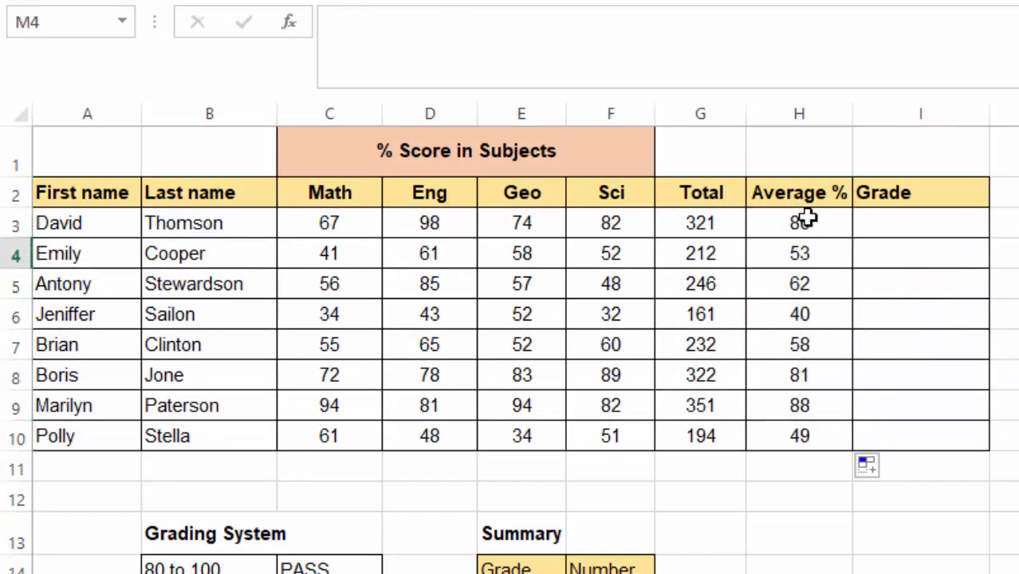
click(706, 227)
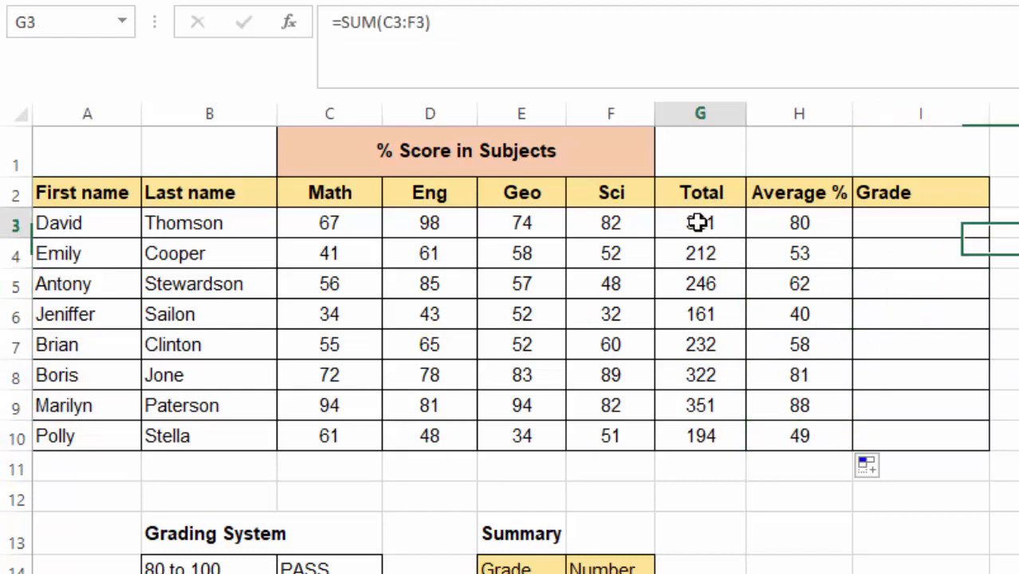
click(785, 225)
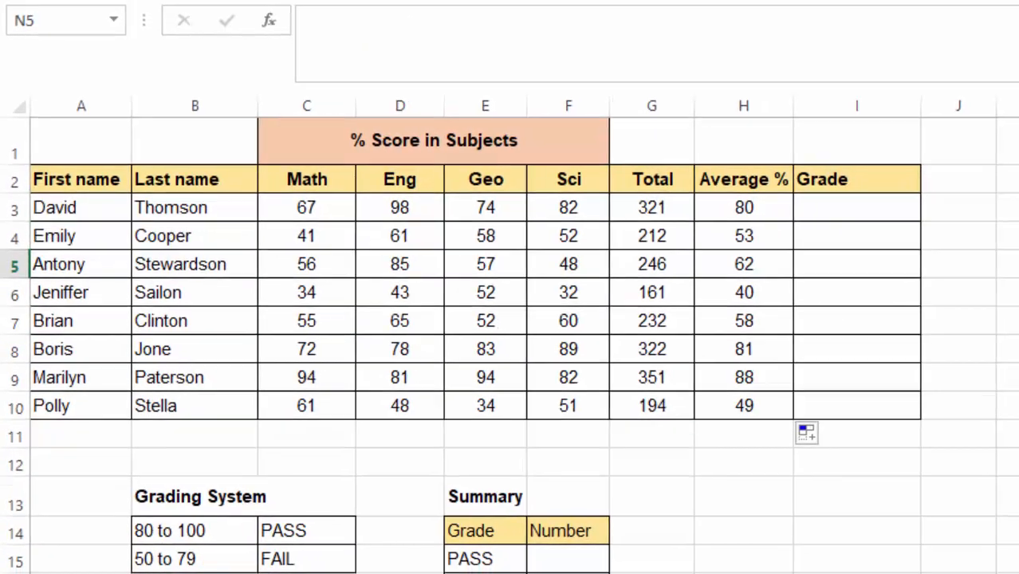
Examine the grading bands in B14:C15, the empty Grade column and the Average % values in H3, H9 and H10
click(905, 539)
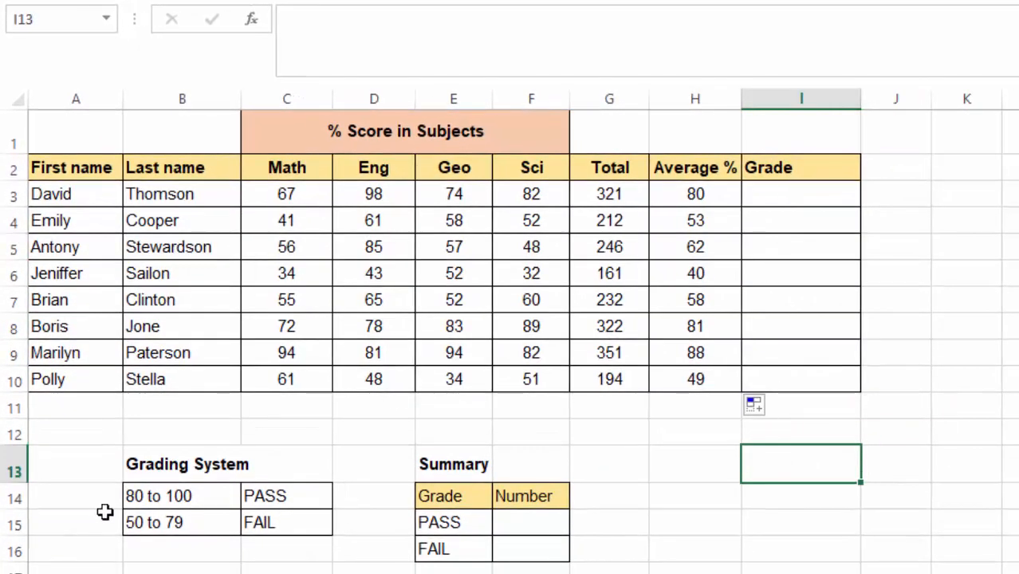
click(174, 495)
drag(173, 495, 288, 526)
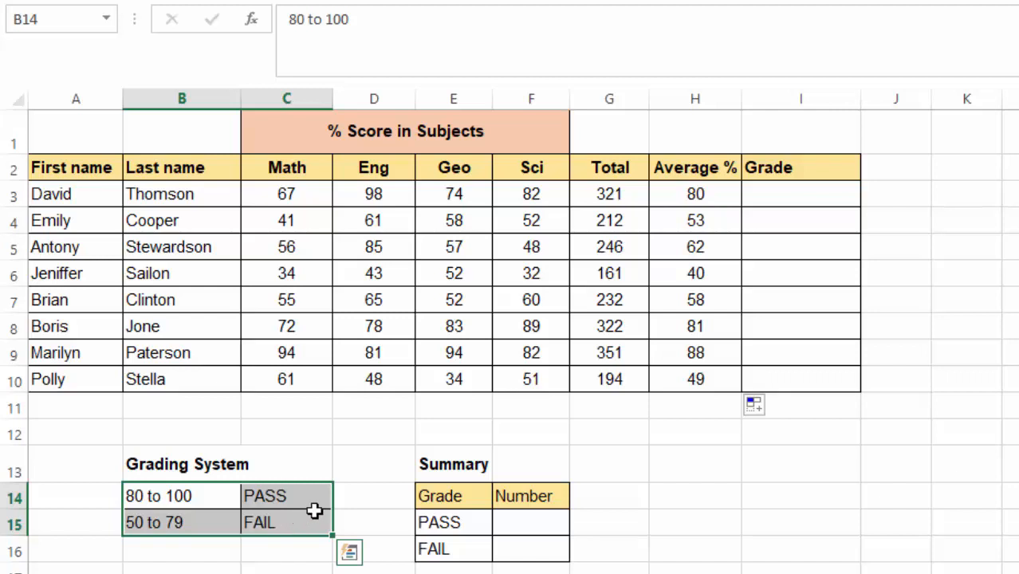
click(755, 198)
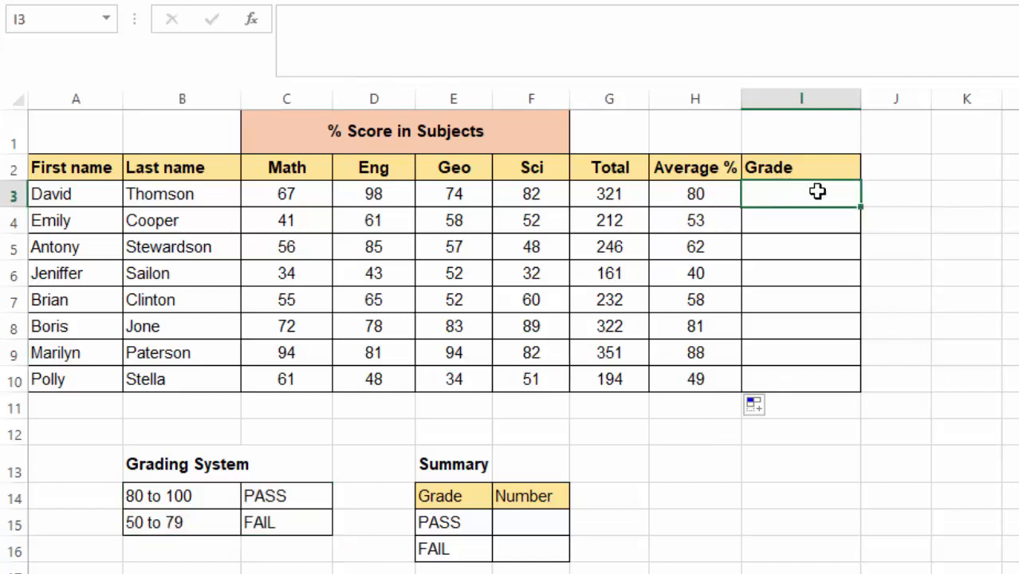
click(778, 221)
click(778, 254)
click(765, 321)
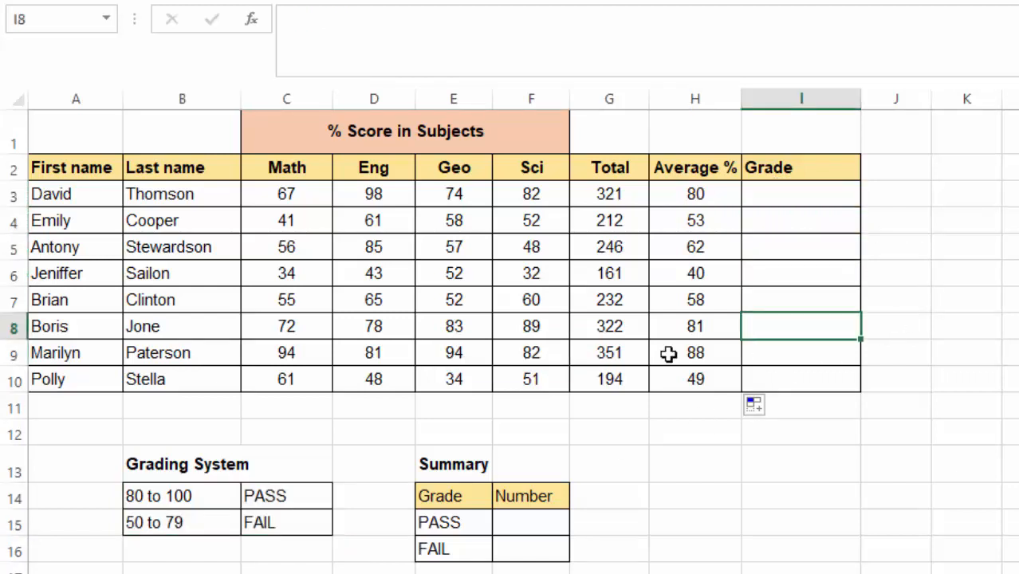
click(1017, 131)
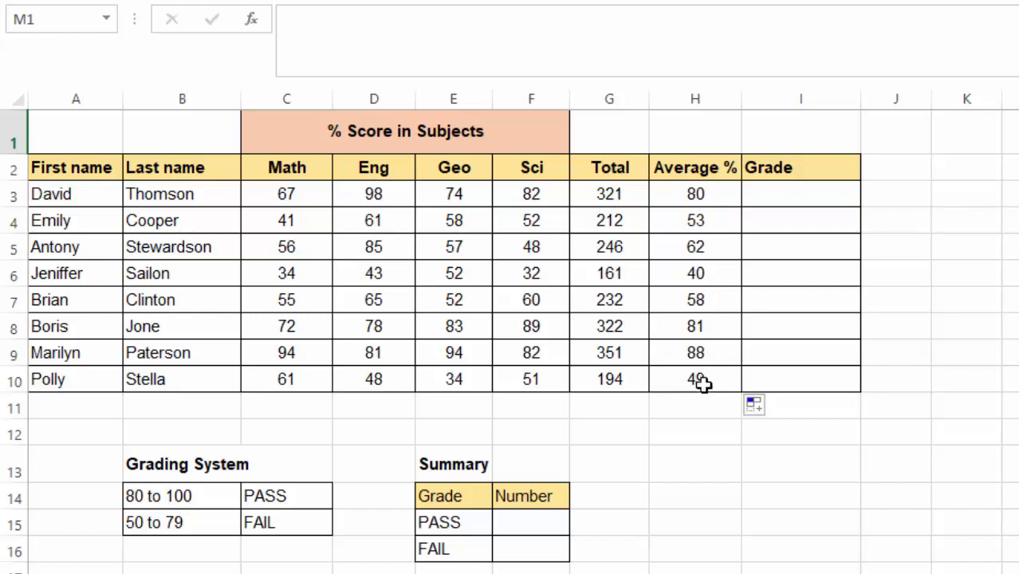
click(695, 352)
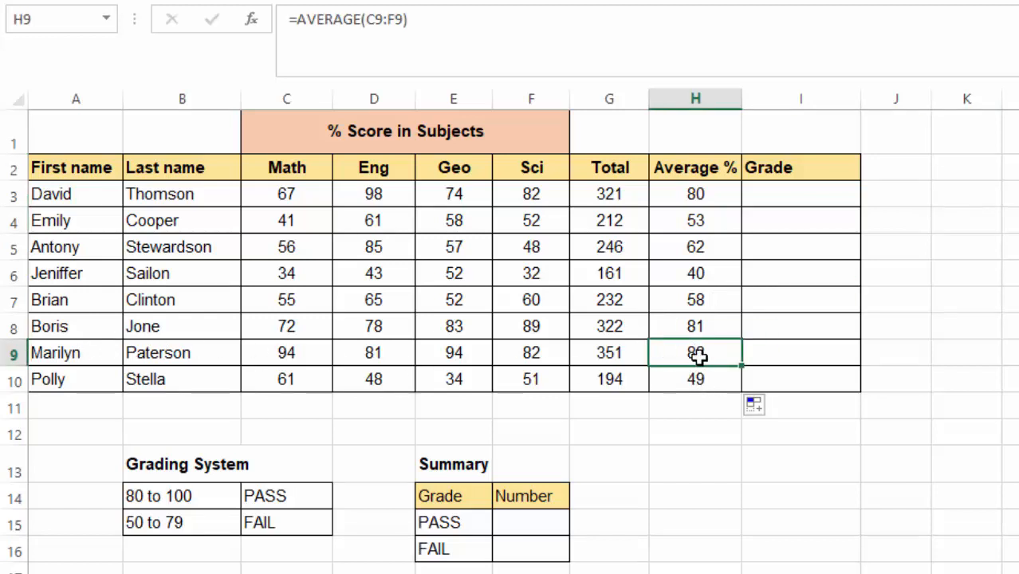
click(708, 192)
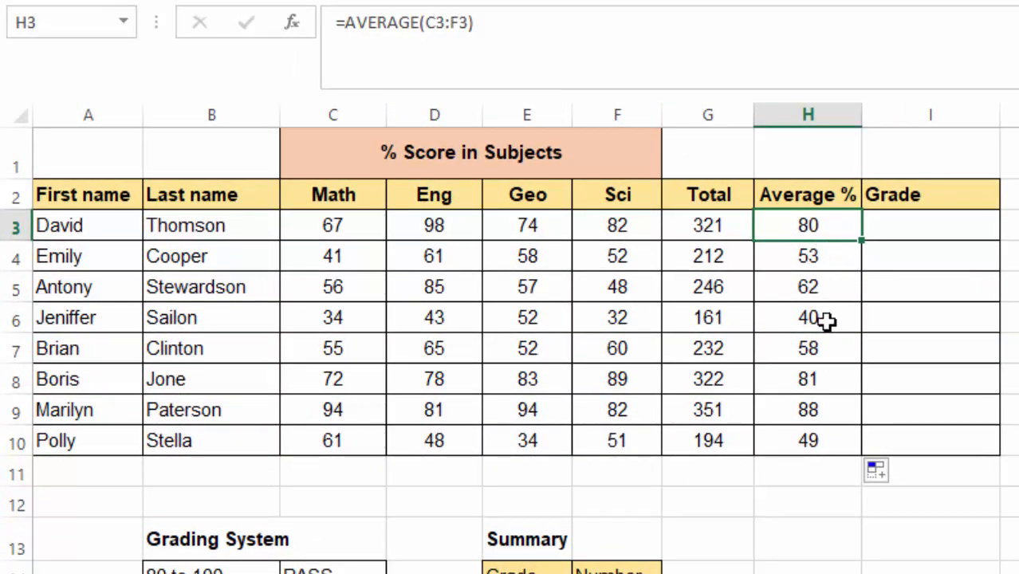
click(808, 443)
click(1018, 256)
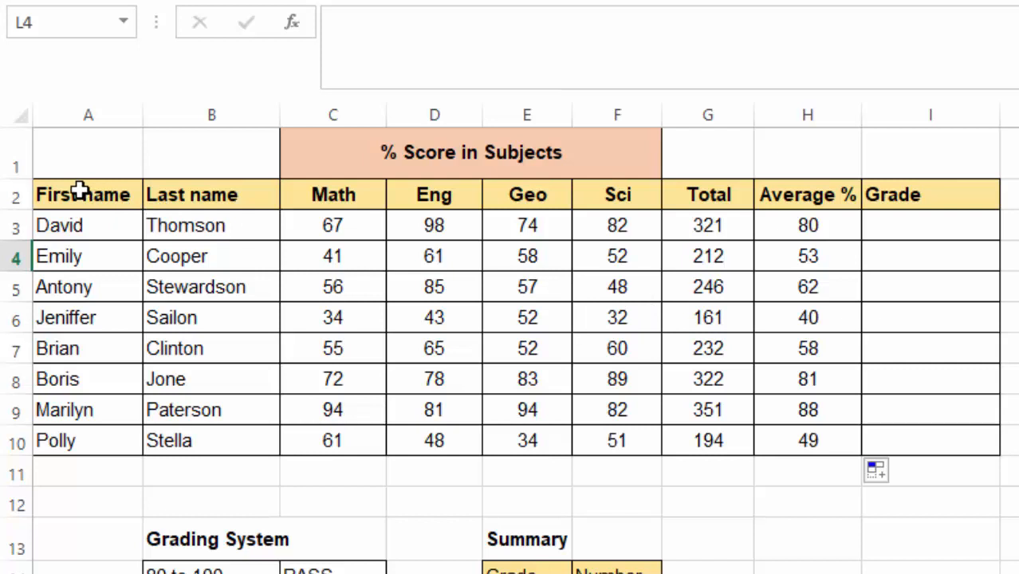
Custom-sort the student table A2:I10 by the values in Average %, ordered Largest to Smallest
drag(48, 191, 921, 453)
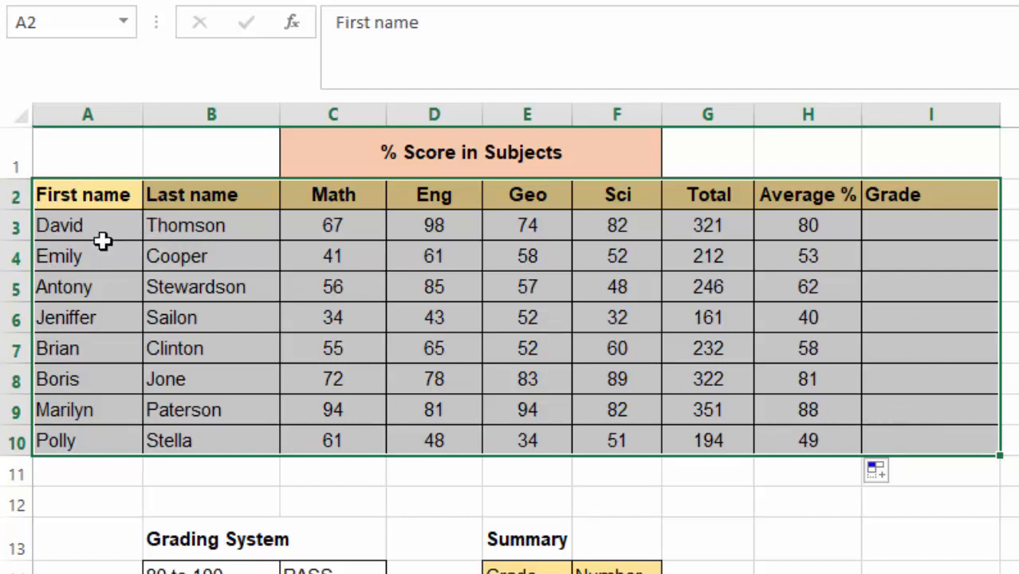
drag(64, 181, 420, 448)
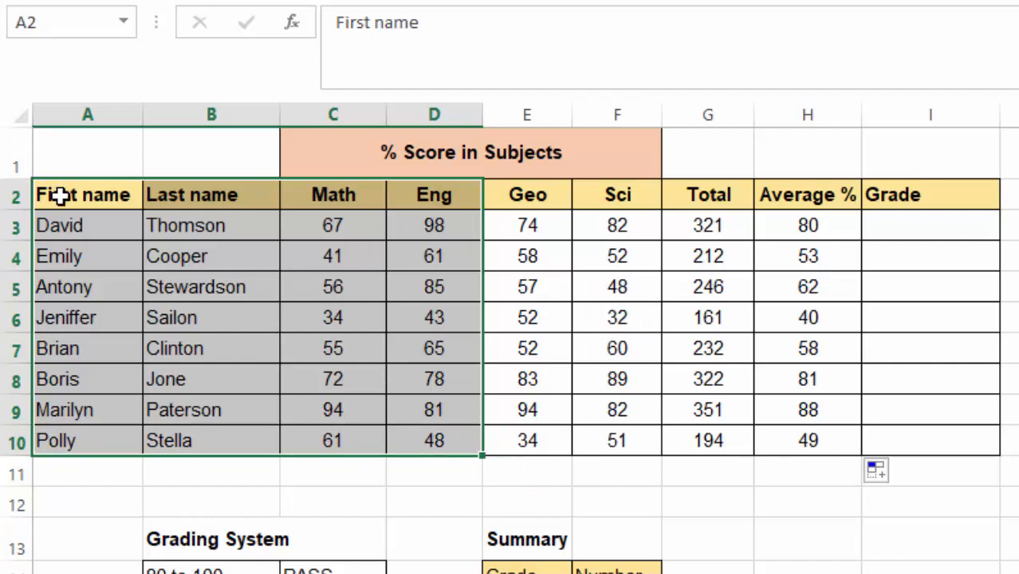
drag(61, 195, 903, 441)
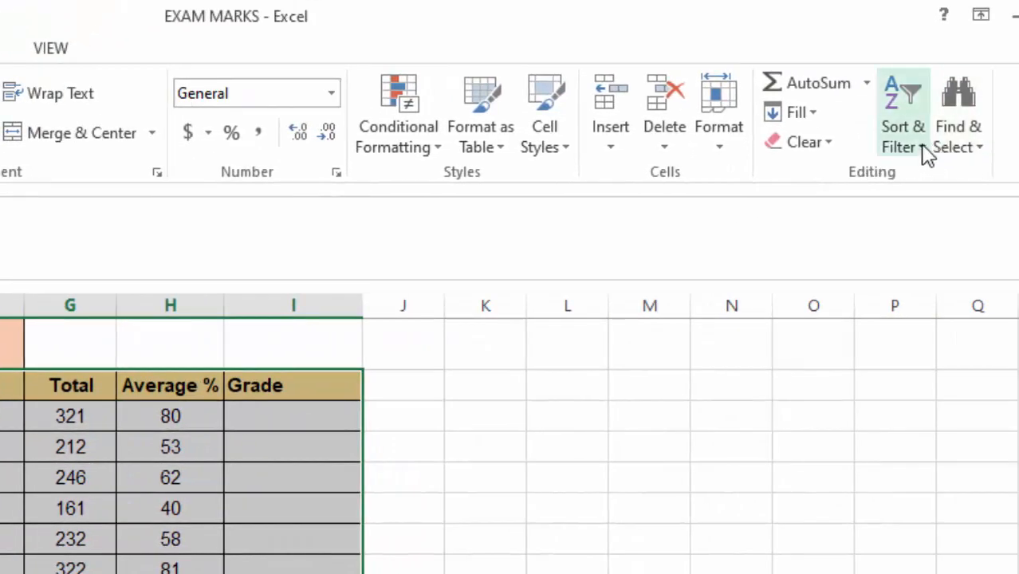
click(923, 153)
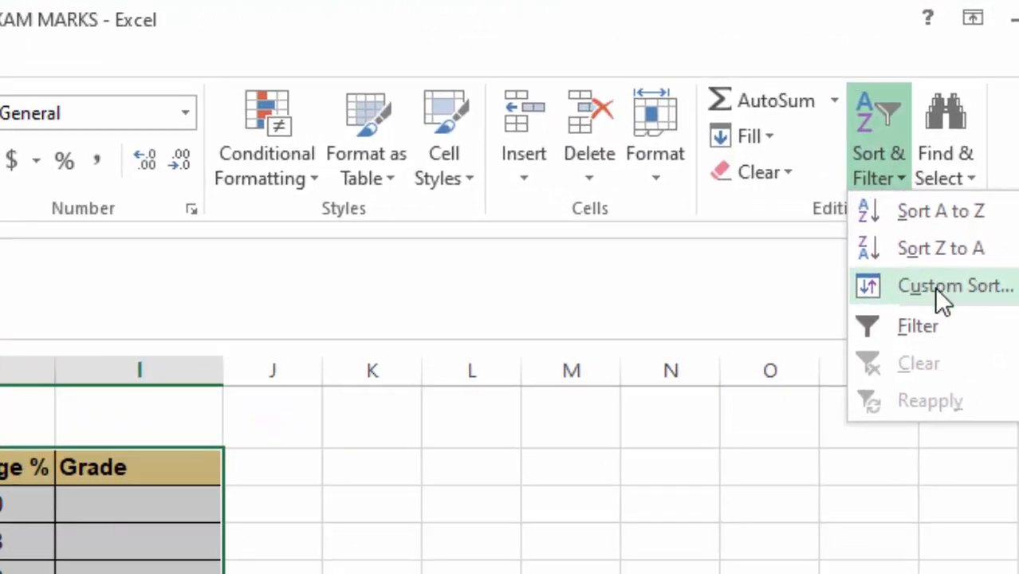
click(933, 287)
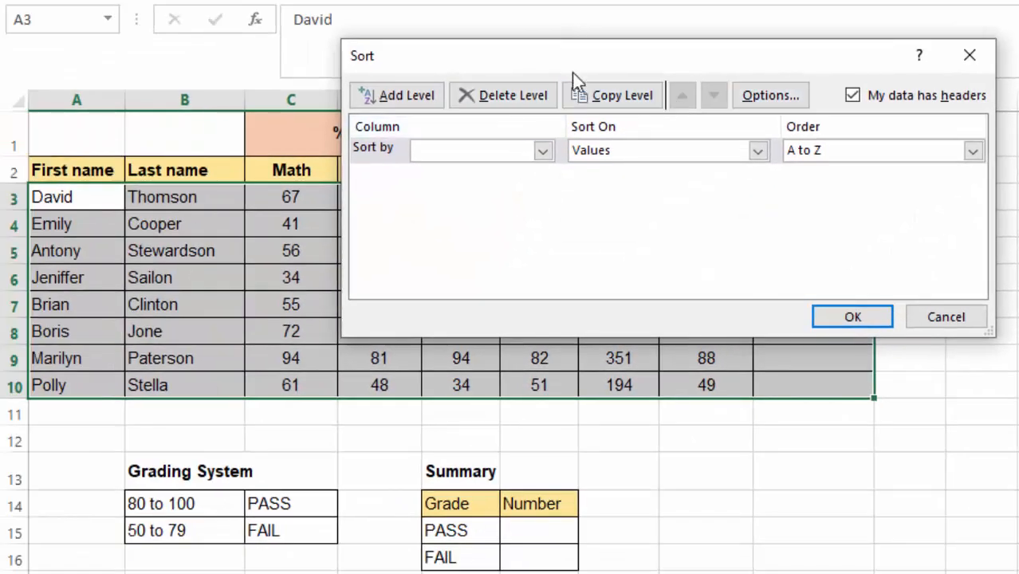
drag(574, 56, 524, 214)
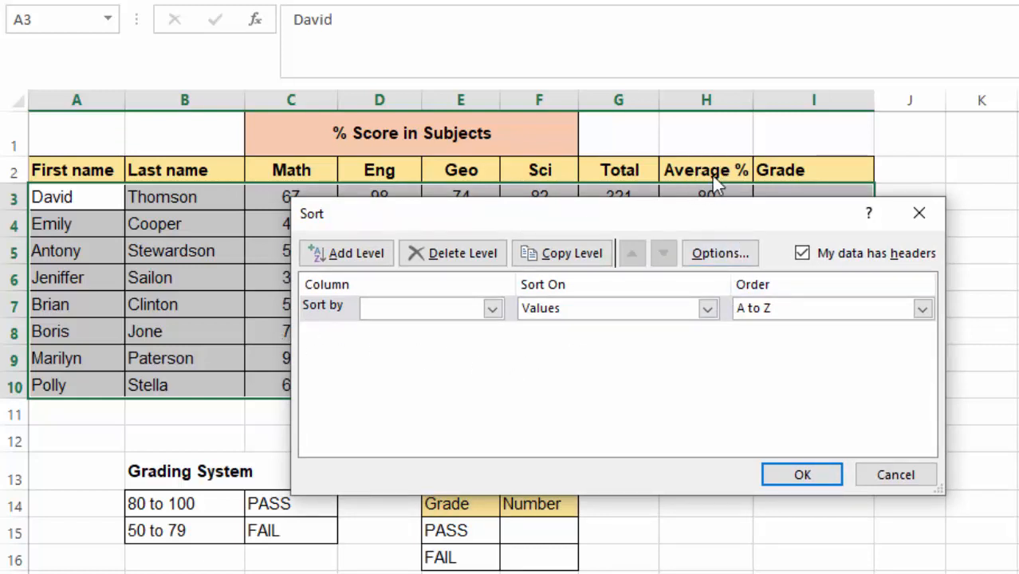
click(492, 308)
click(423, 431)
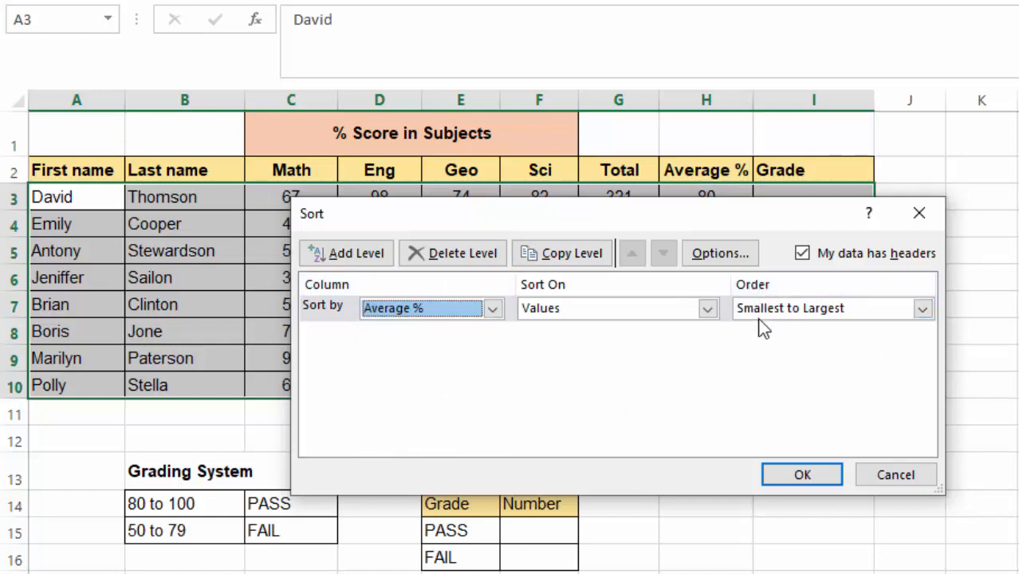
click(922, 310)
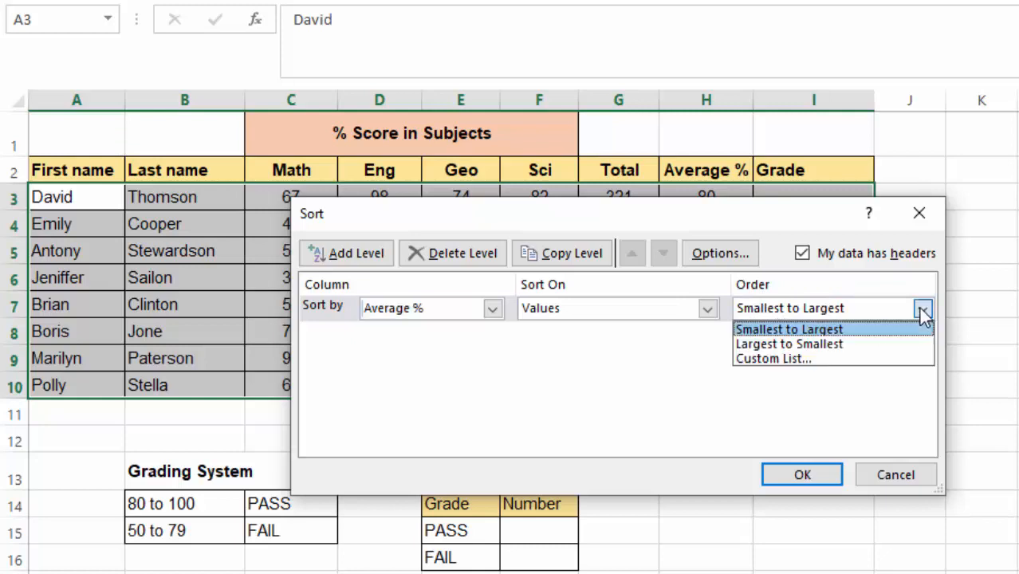
click(789, 344)
click(769, 475)
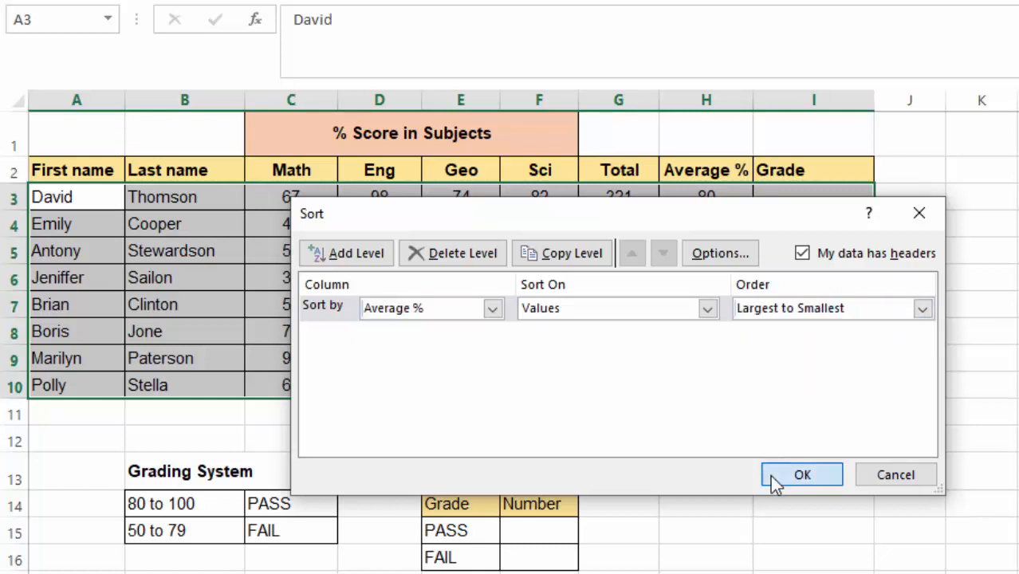
click(1017, 170)
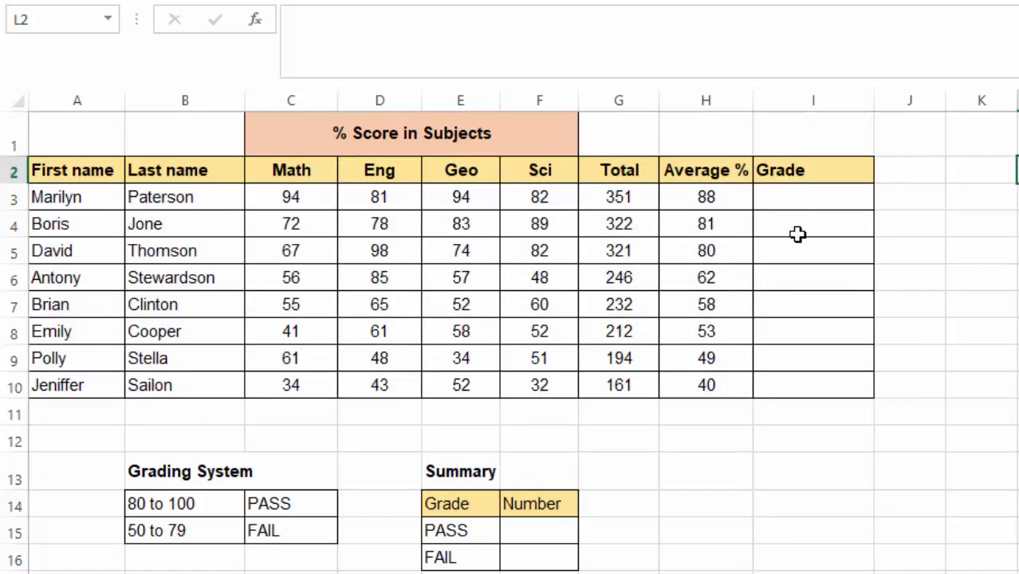
key(Down)
key(Down)
key(Down)
key(Down)
key(Down)
key(Down)
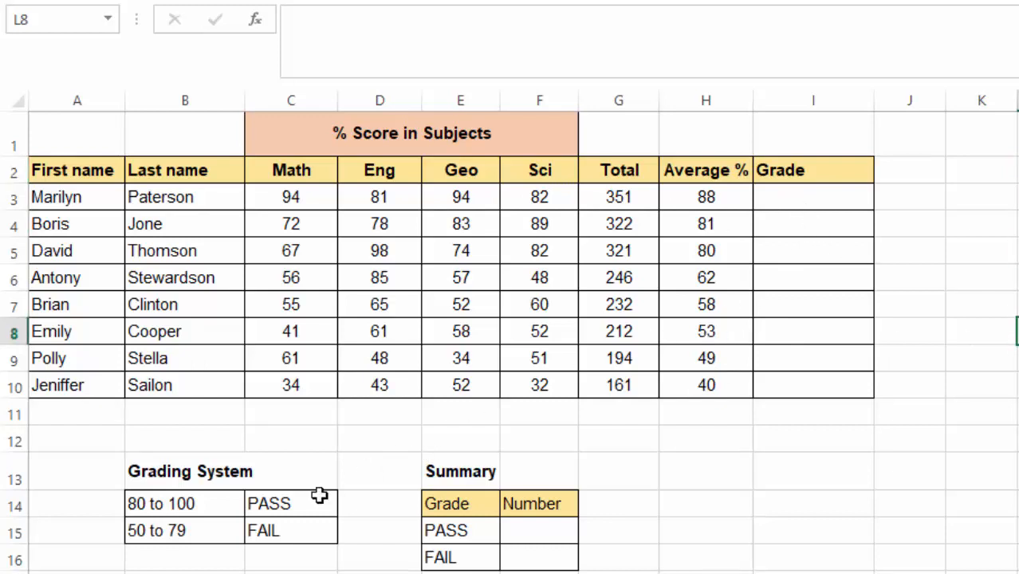
Change the PASS band of the grading system in B14 to "50 to 100"
click(144, 505)
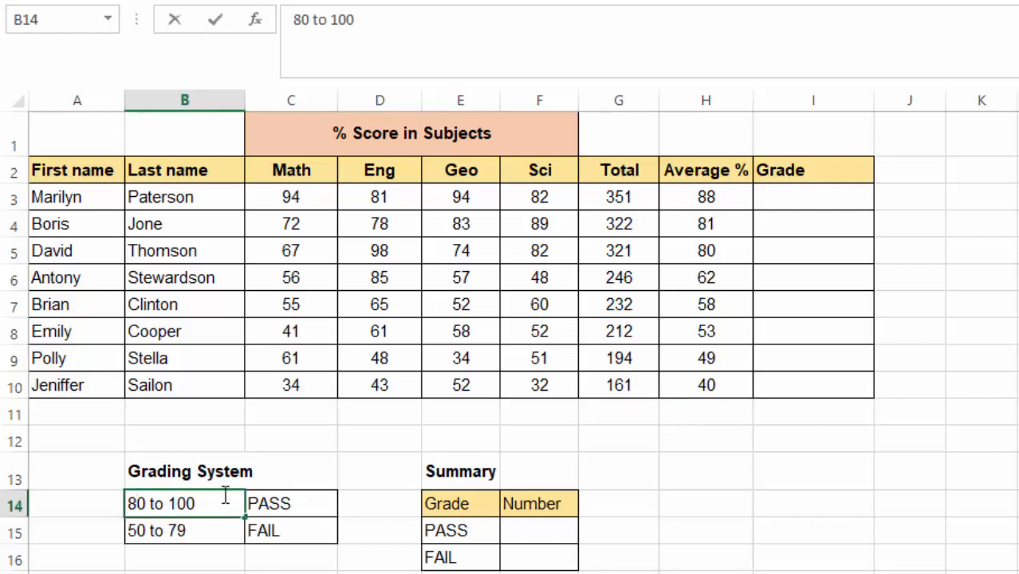
key(BackSpace)
text(5)
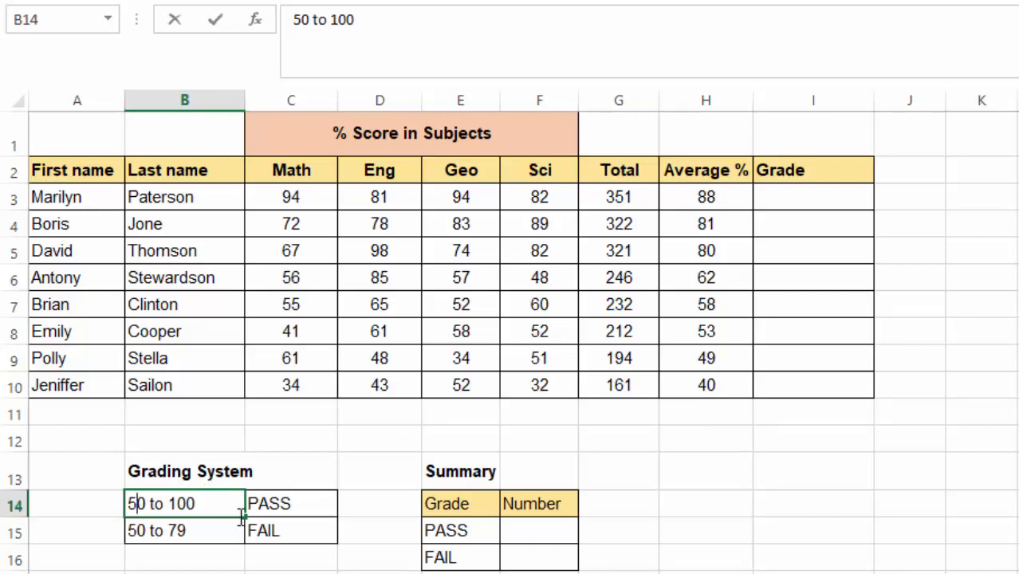
click(279, 505)
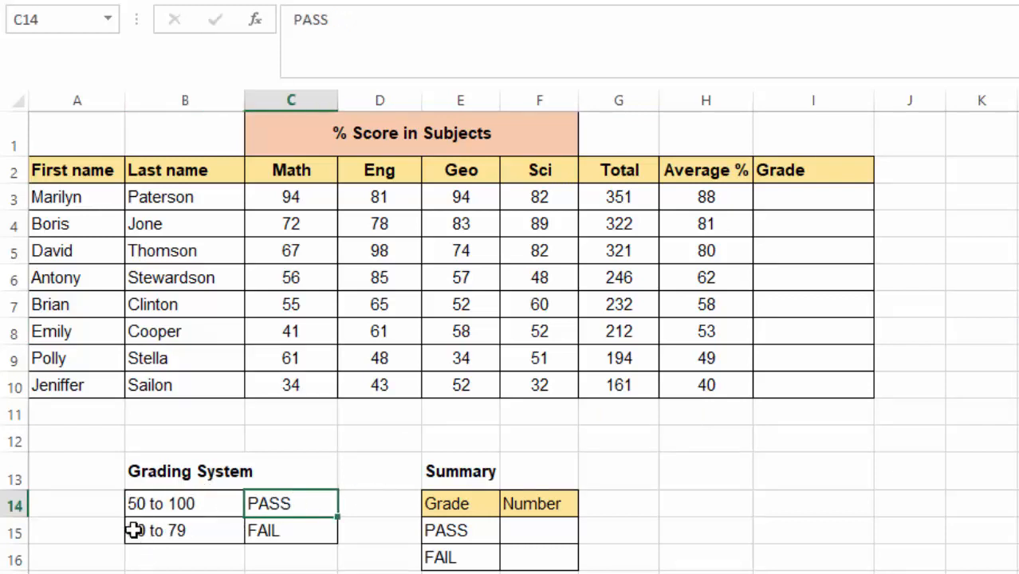
Change the FAIL band of the grading system in B15 to "0 to 49", and check both grading bands
double_click(133, 530)
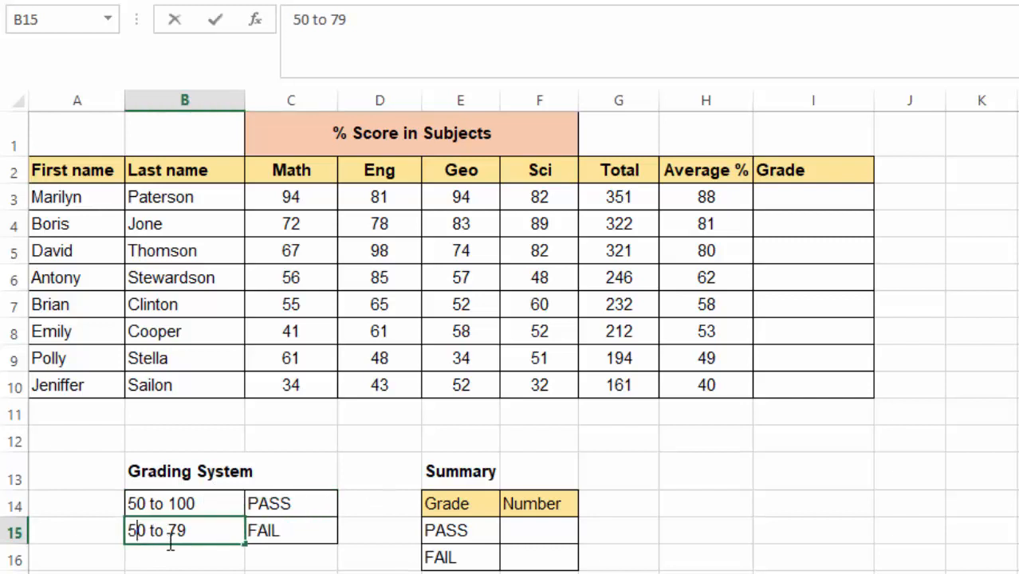
key(BackSpace)
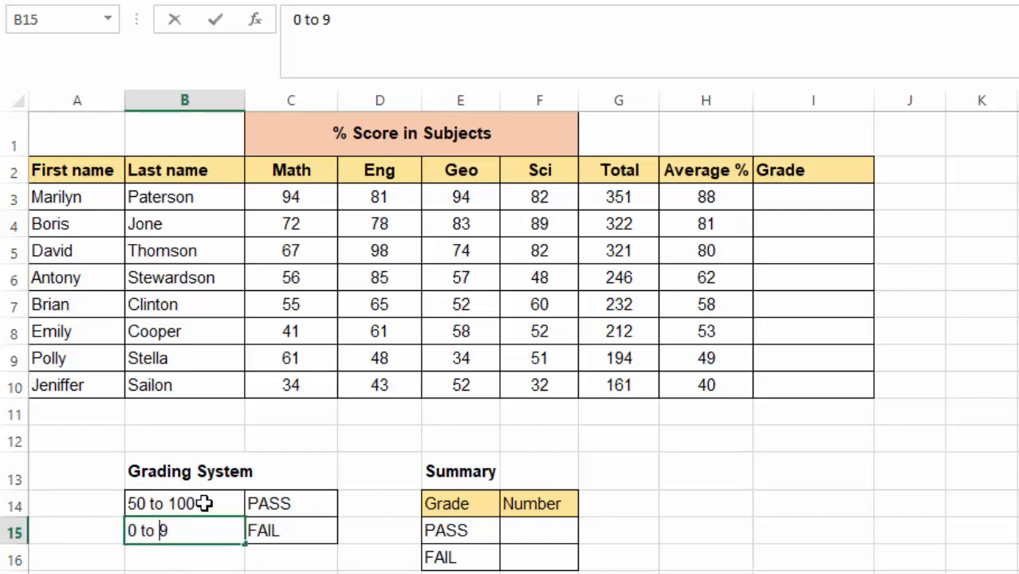
text(4)
click(781, 511)
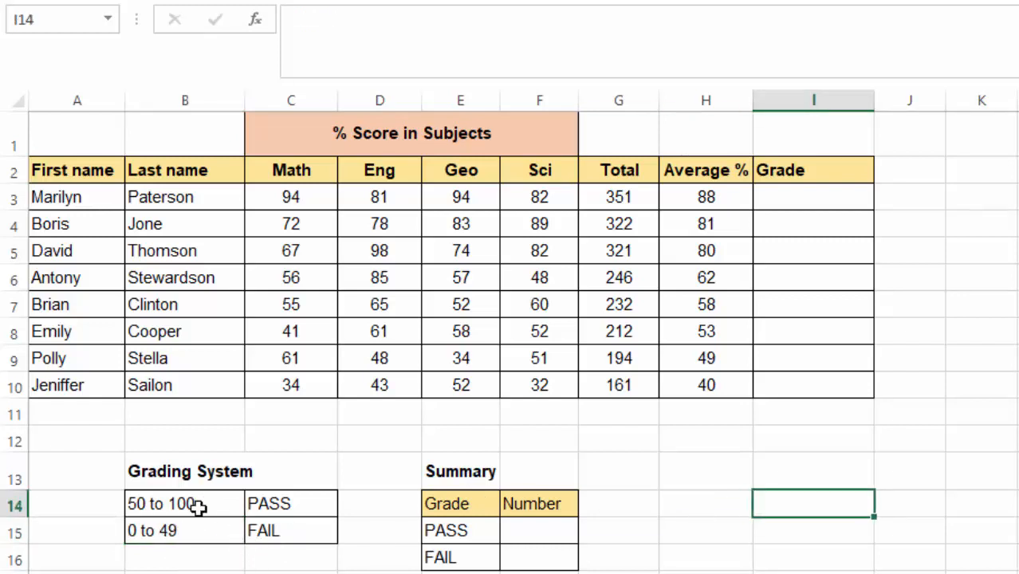
click(267, 533)
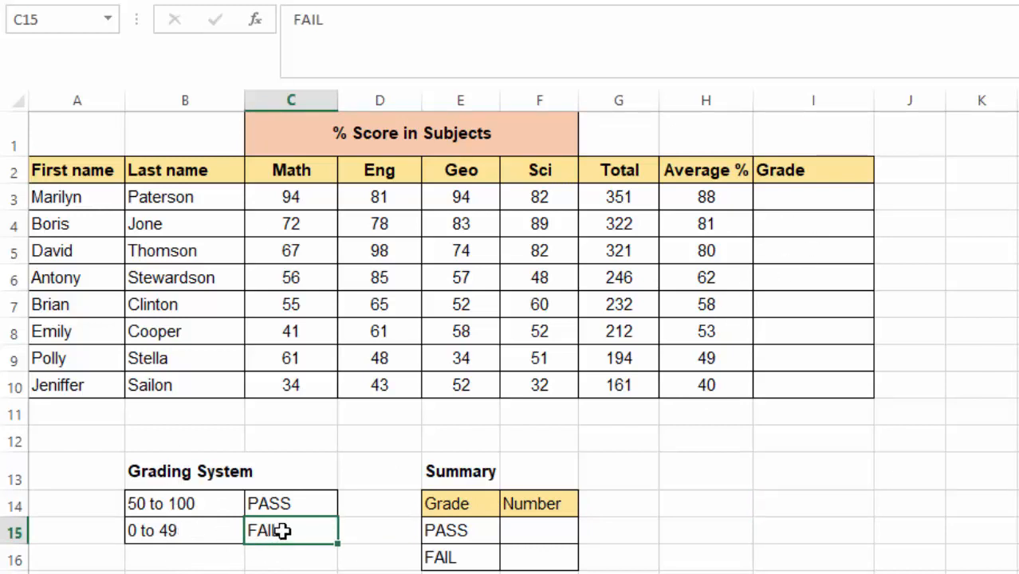
click(156, 505)
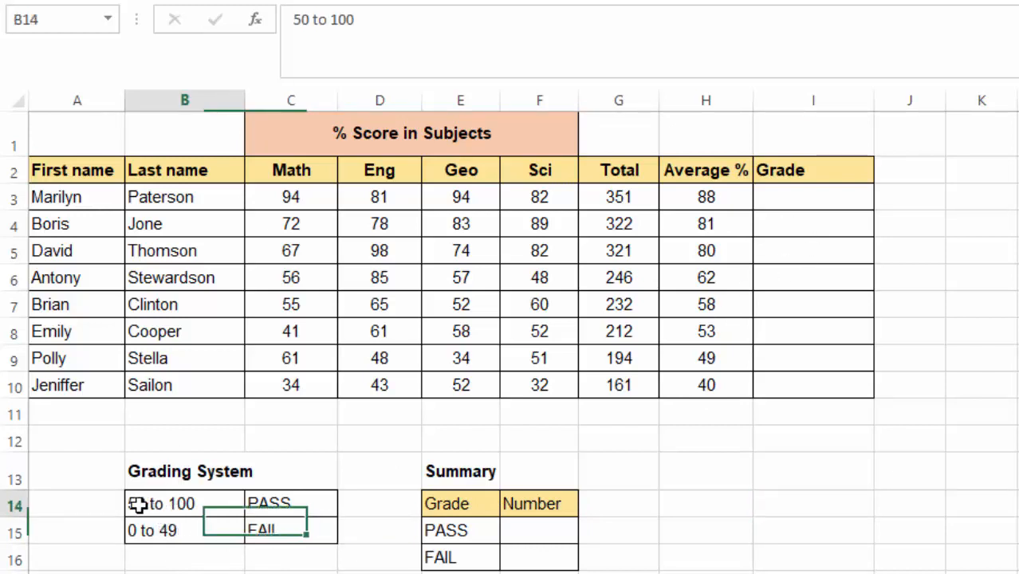
click(306, 509)
click(646, 500)
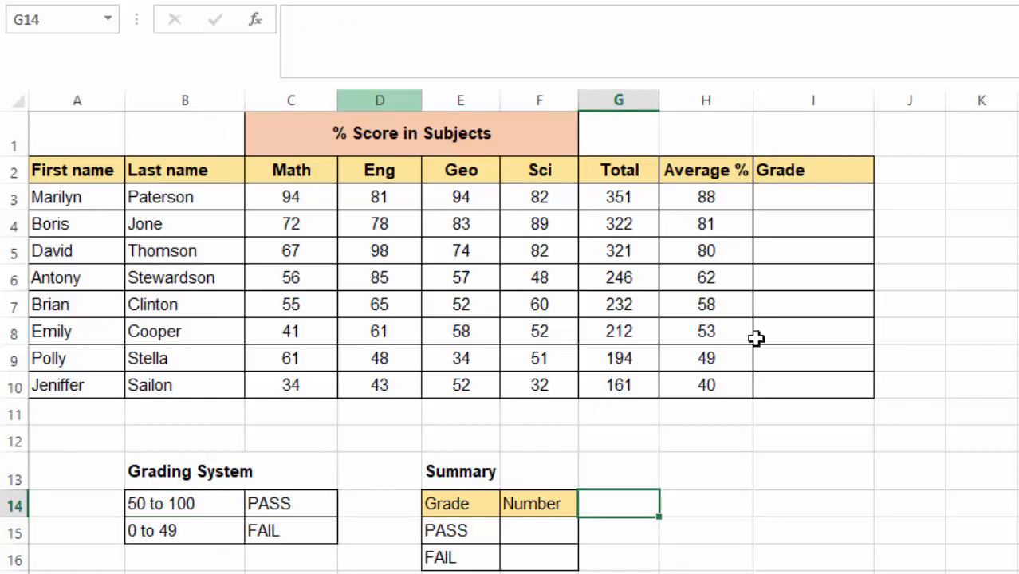
Enter the formula =IF(H3>=50,"PASS","FAIL") in I3 to grade the first student from the average
click(785, 197)
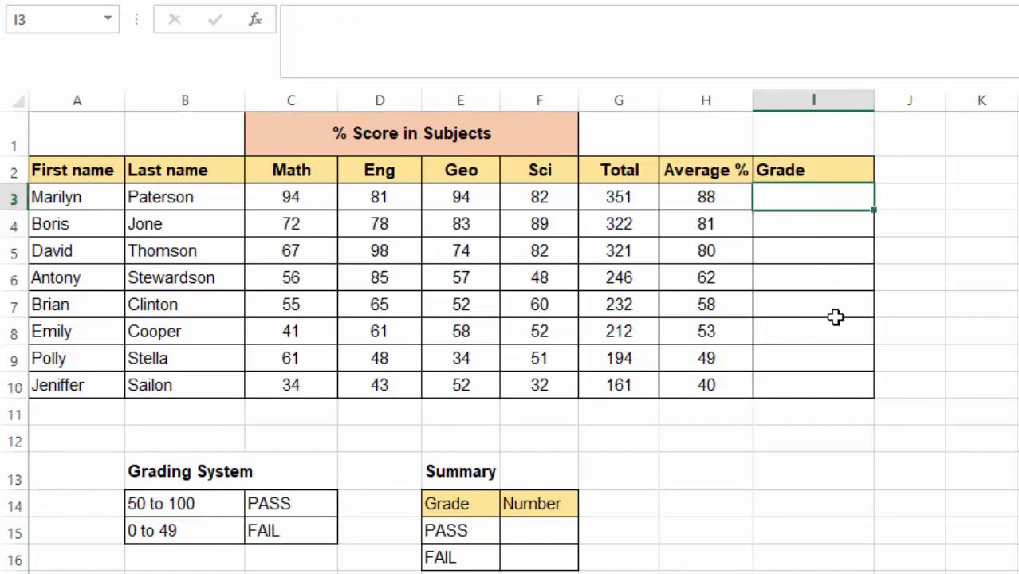
text(=)
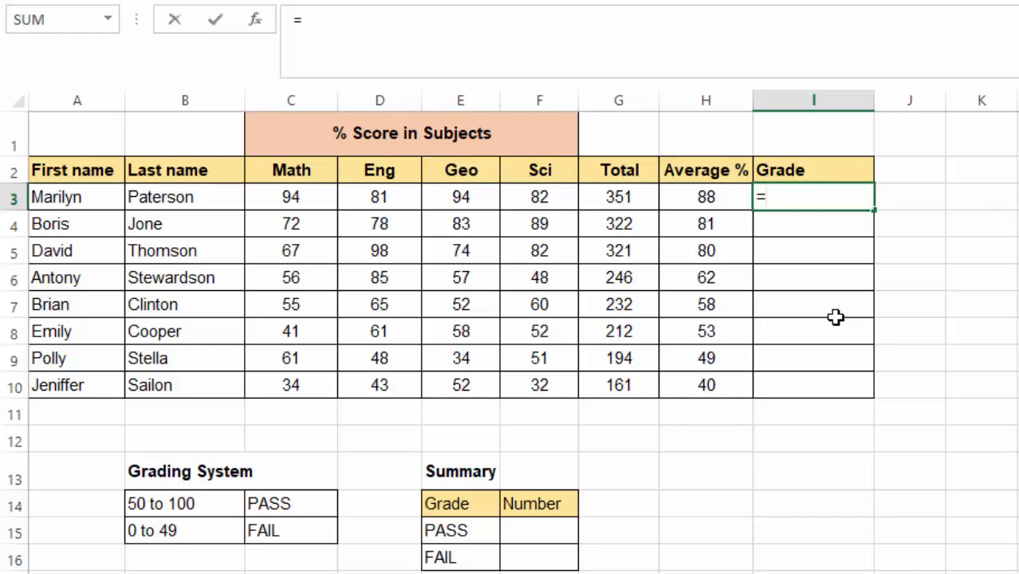
text(IF)
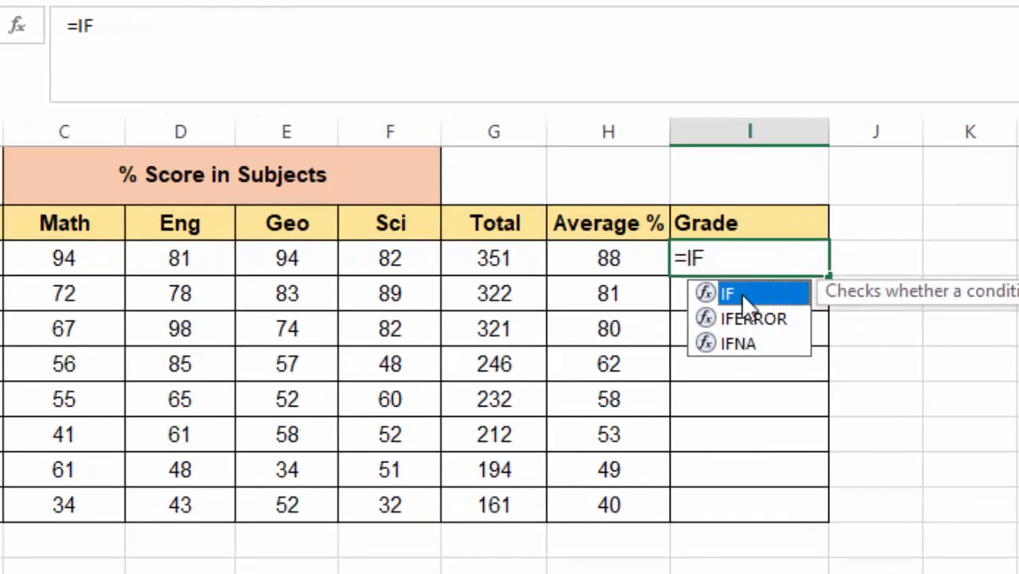
double_click(740, 292)
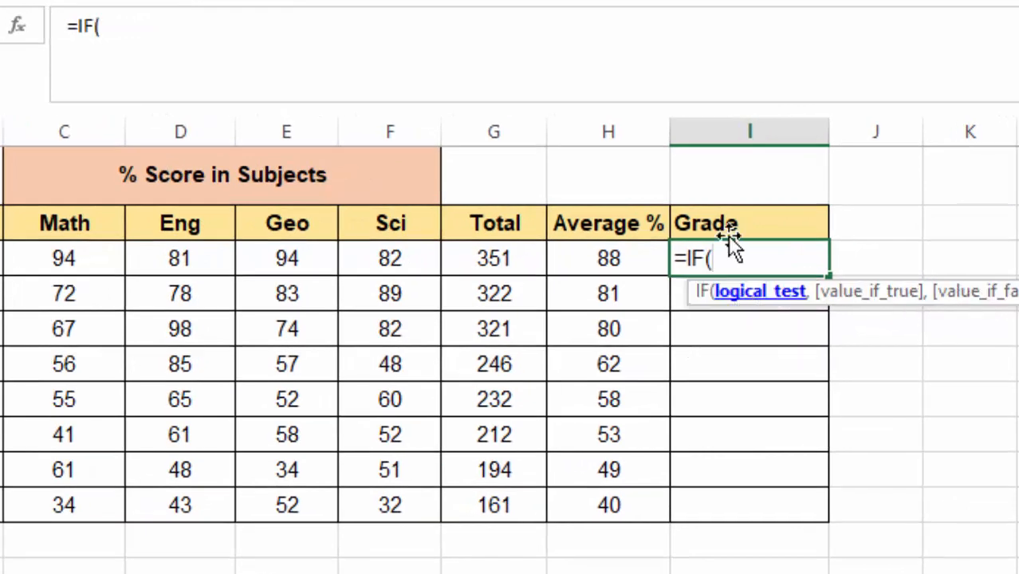
click(605, 260)
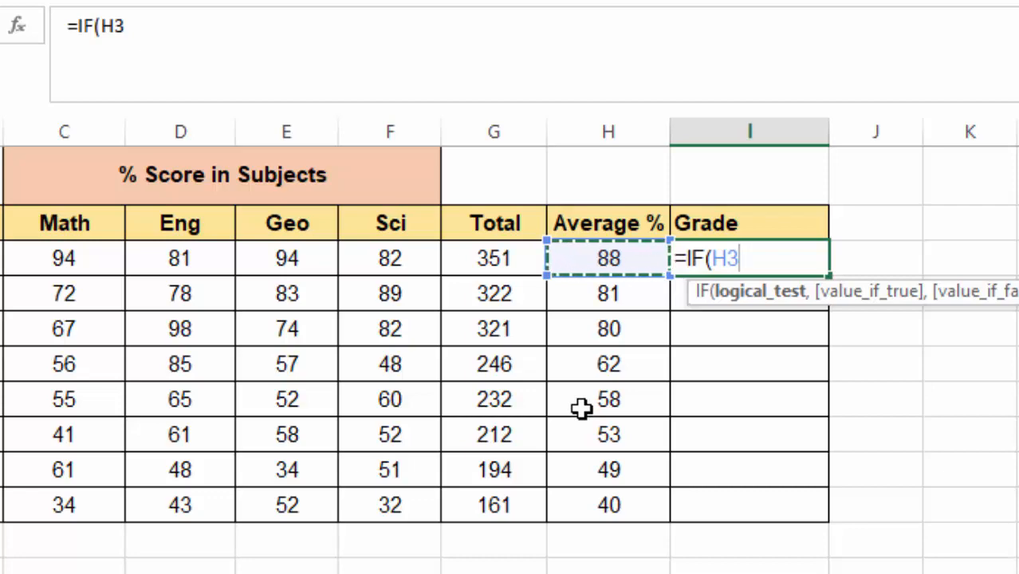
text(>=)
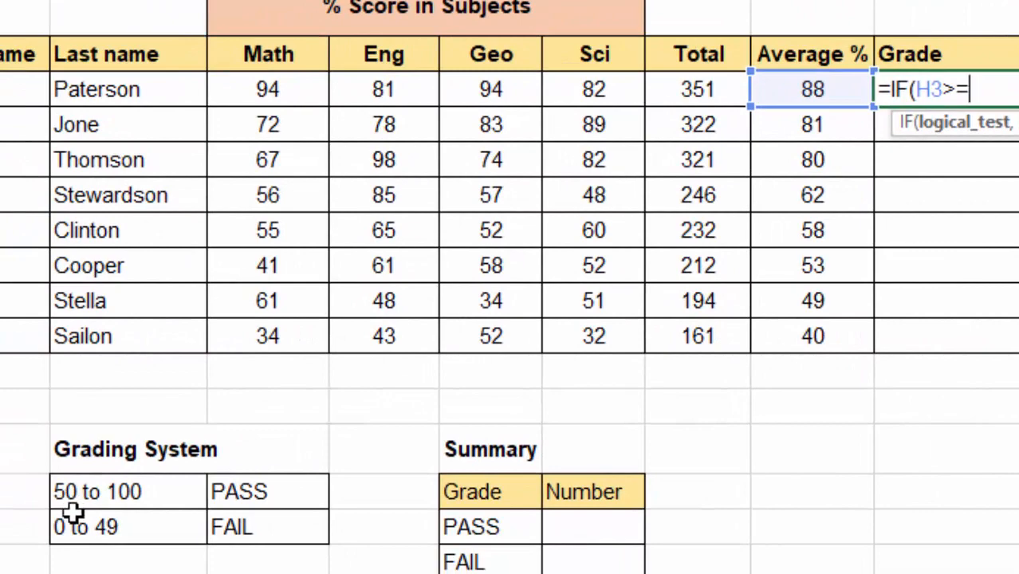
text(50)
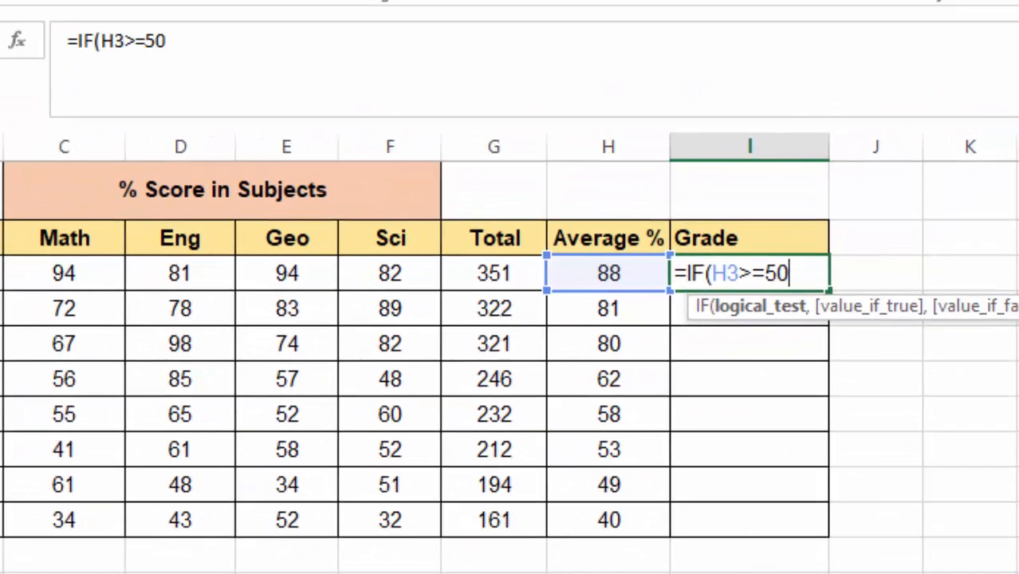
text(,)
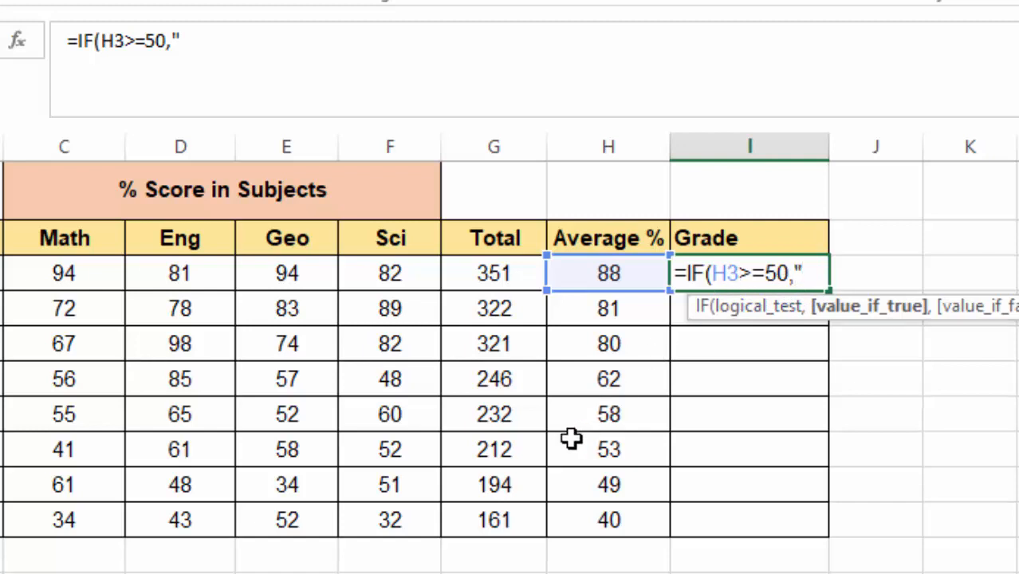
text(p)
key(BackSpace)
text(PASS)
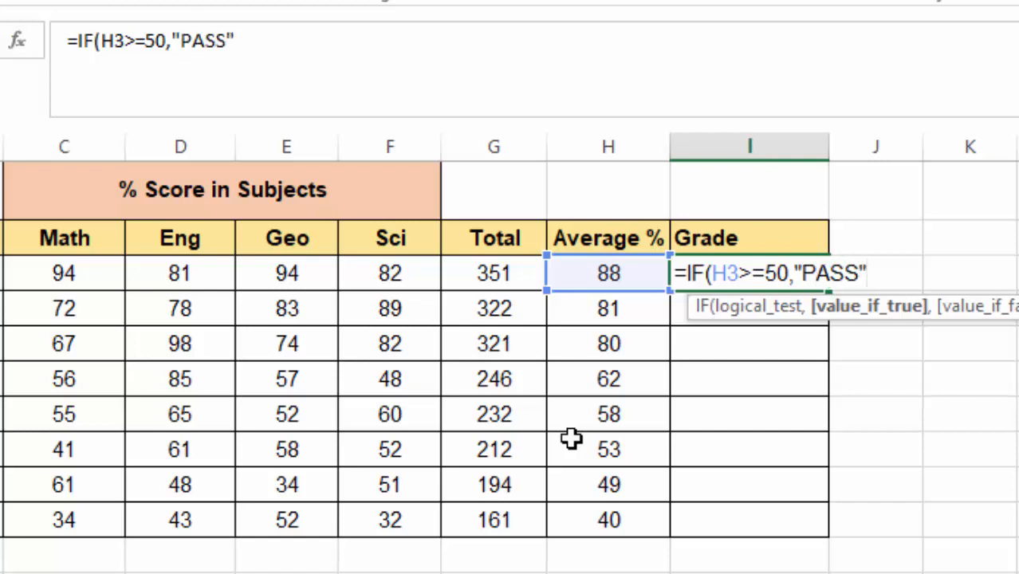
text(",)
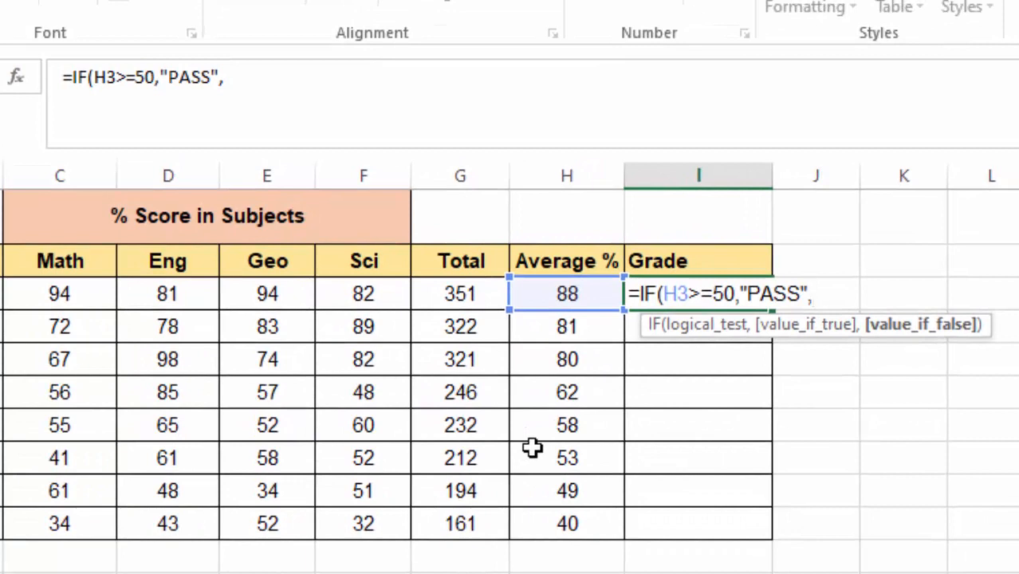
text("F)
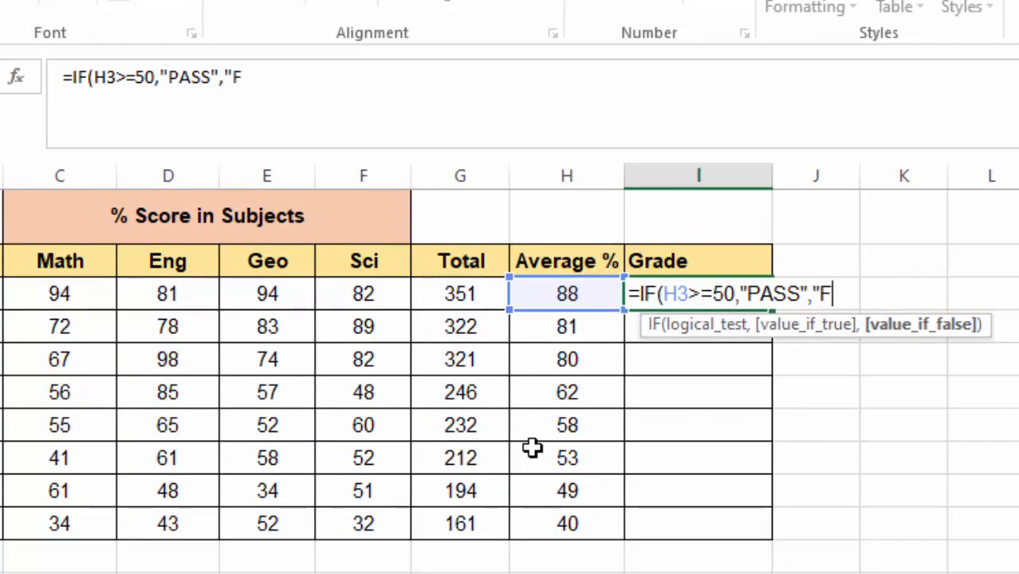
text(AIL)
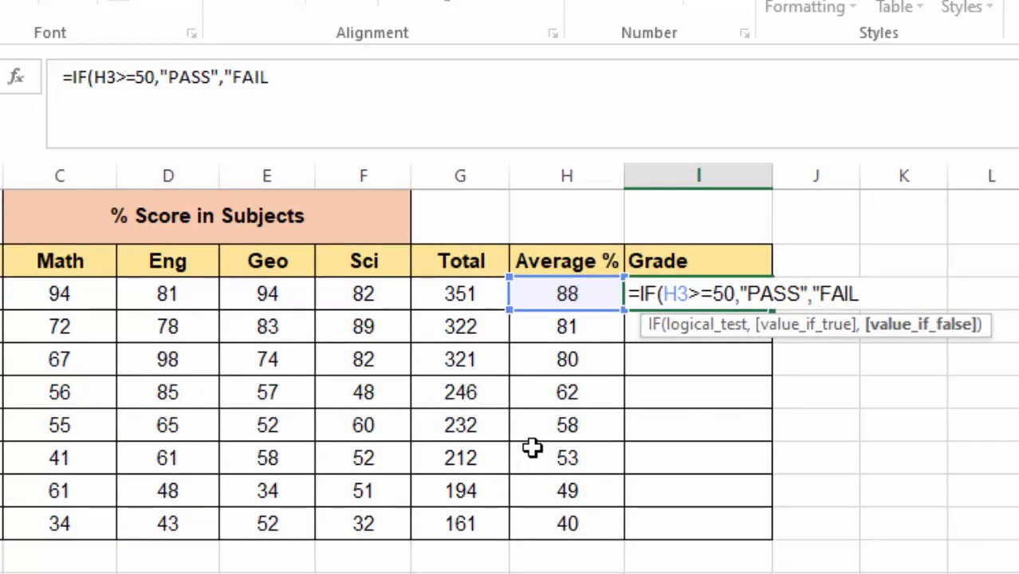
text(")
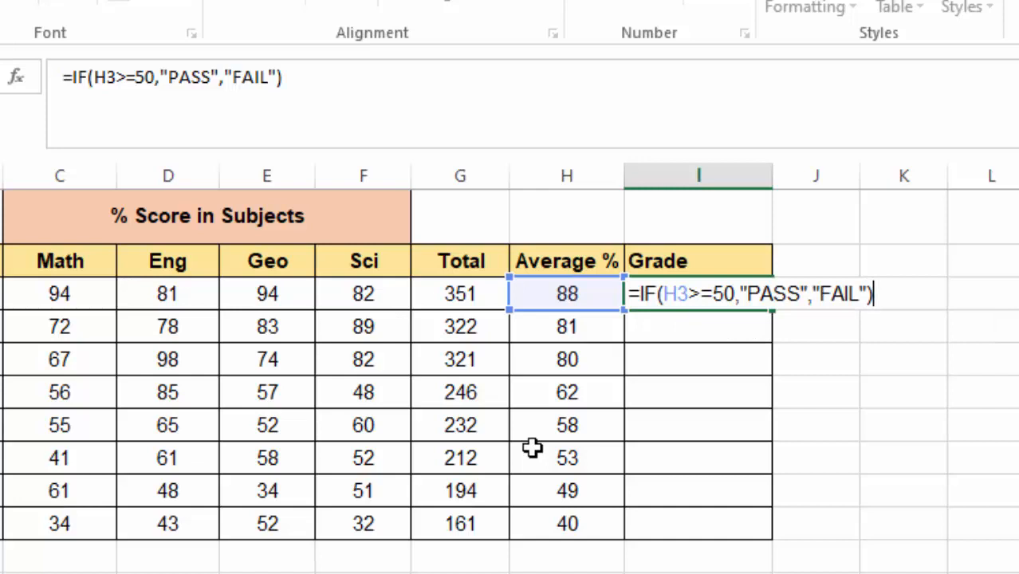
key(Return)
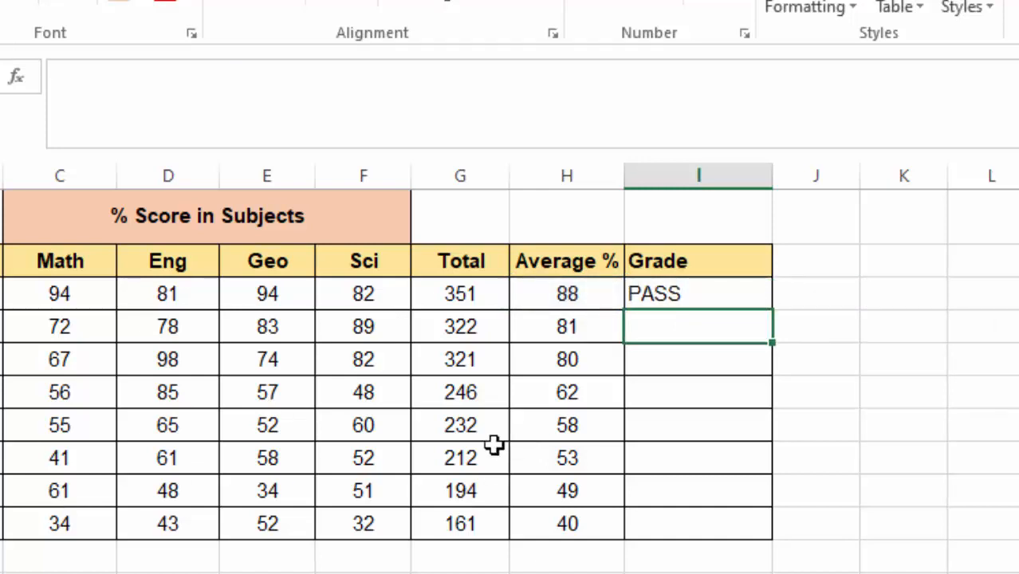
Copy the grade formula from I3 down through I10
click(675, 291)
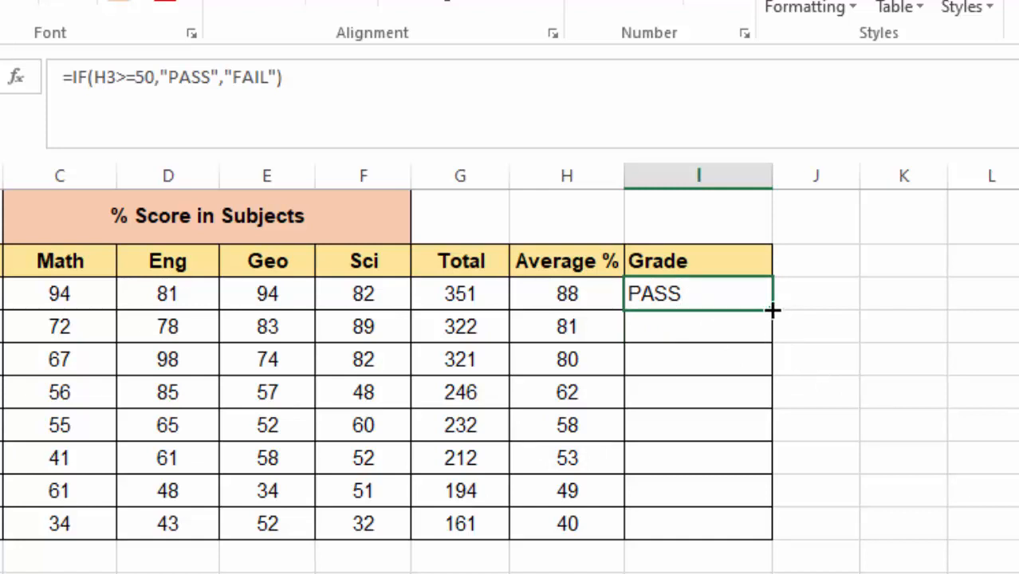
drag(771, 318, 770, 550)
click(905, 317)
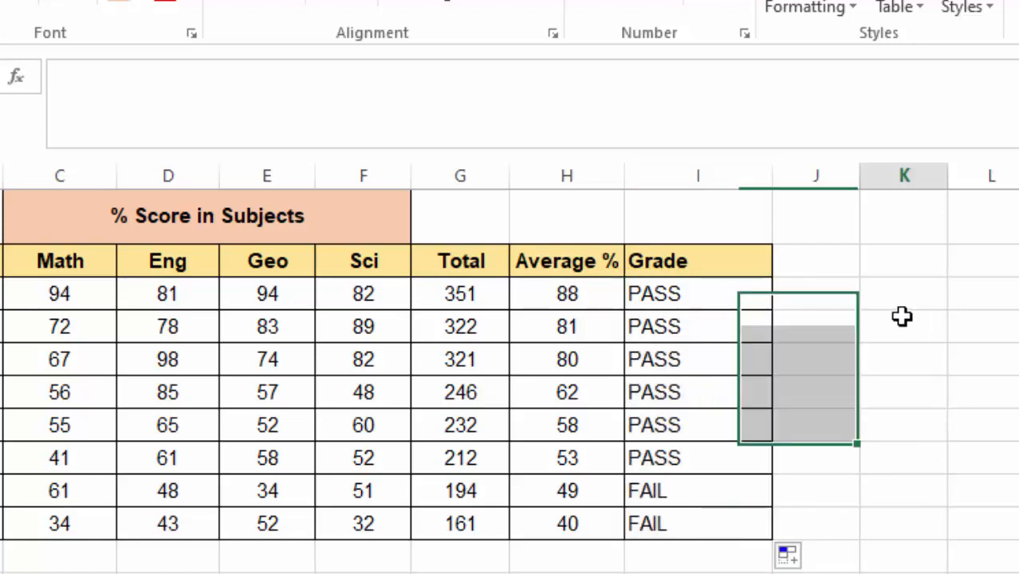
Check the grades in column I against the averages in H9 and H10, and look over the Summary's Number cells F15:F16
click(677, 294)
click(667, 421)
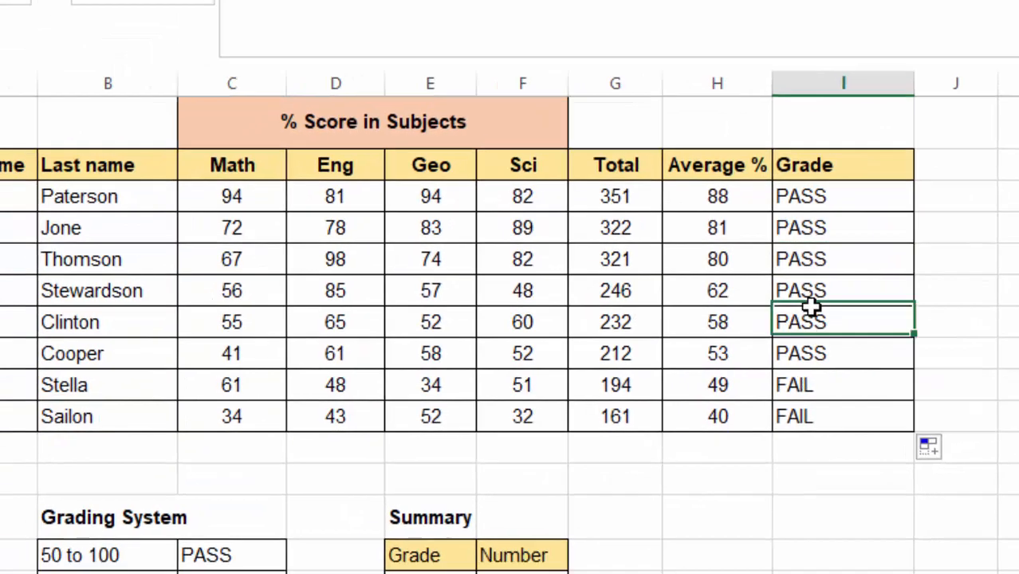
click(903, 392)
click(810, 324)
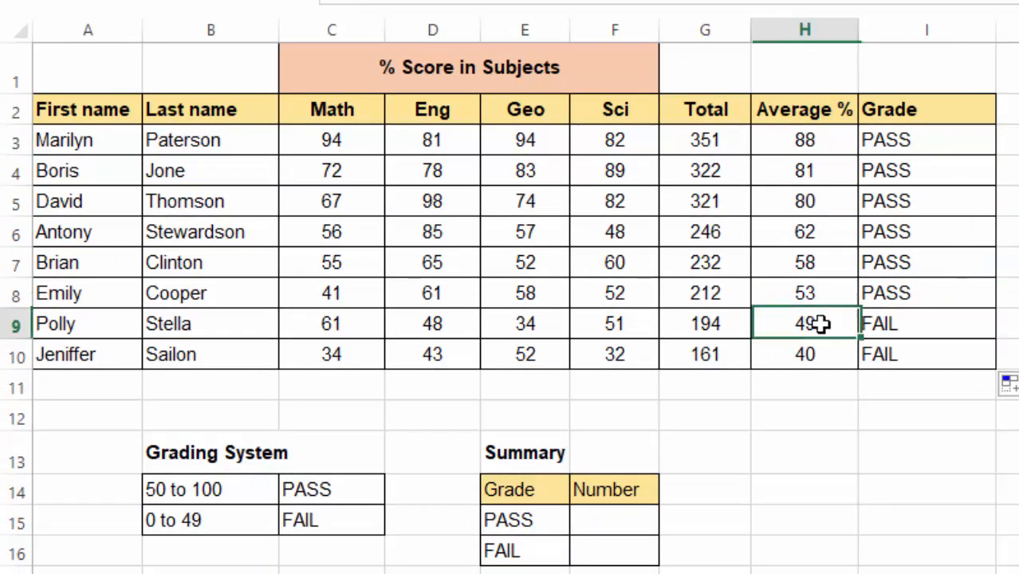
click(807, 361)
click(810, 323)
click(814, 351)
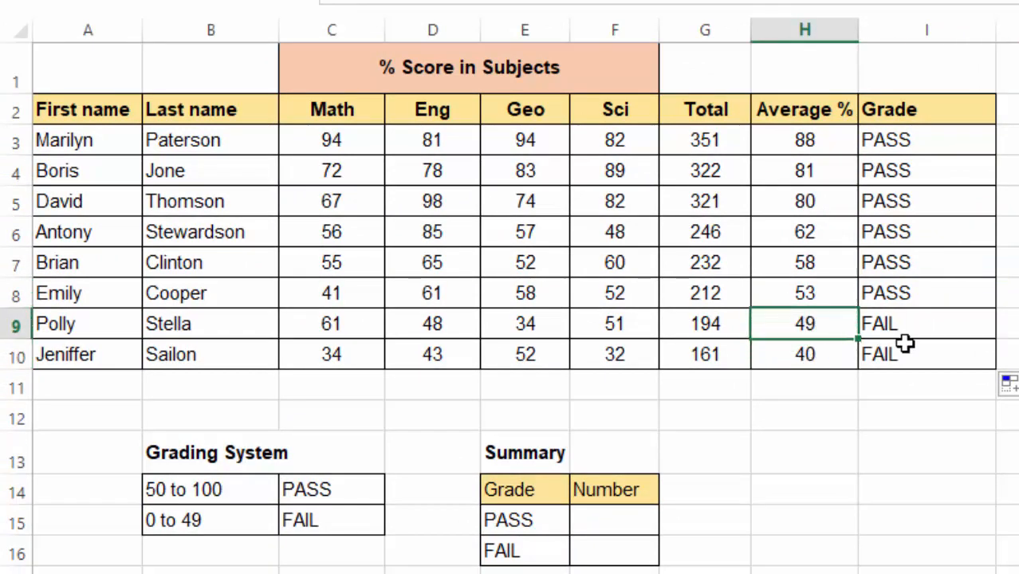
click(904, 328)
click(909, 351)
click(904, 327)
click(916, 347)
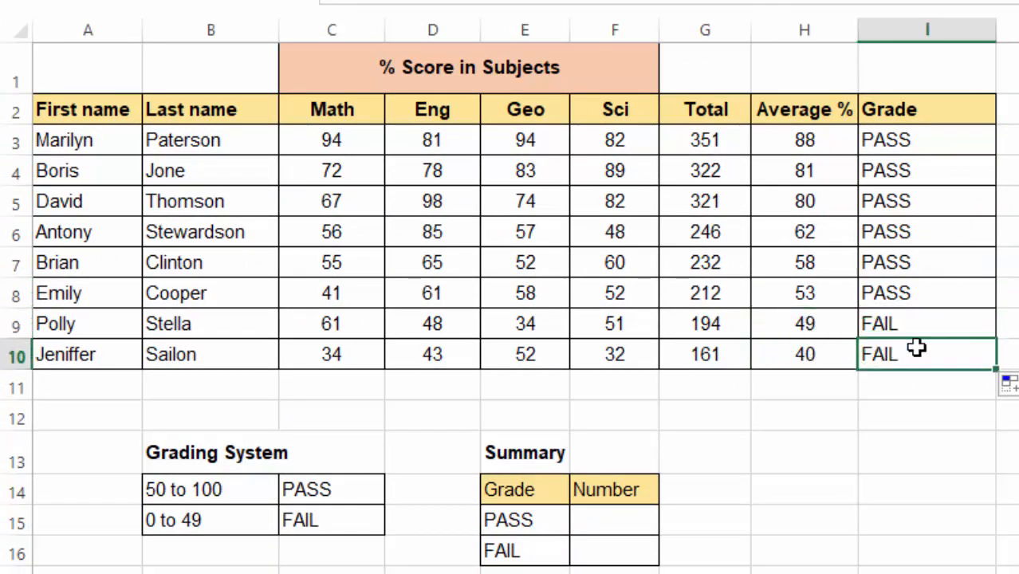
click(1017, 232)
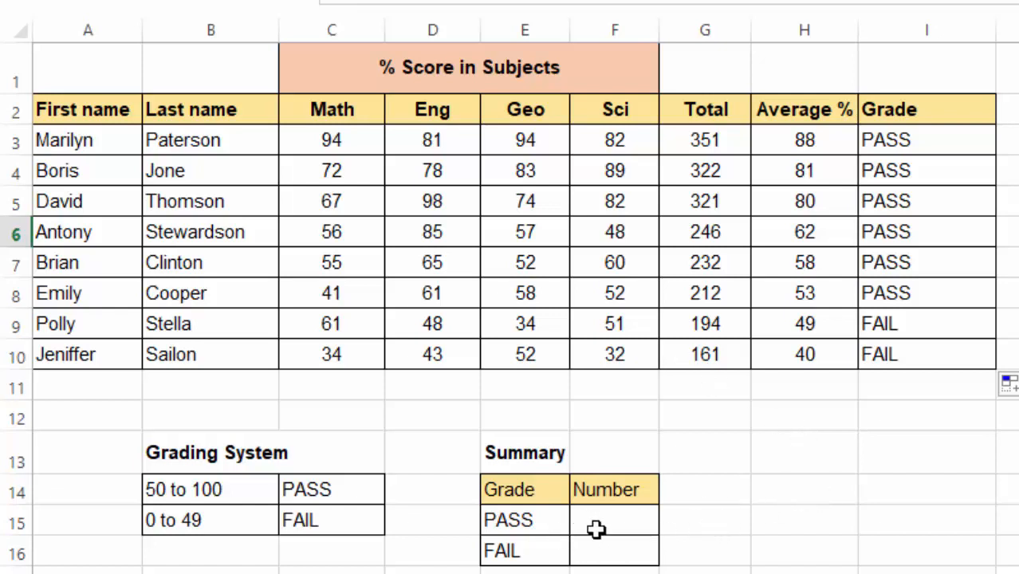
mouse_move(594, 527)
mouse_down()
mouse_move(608, 554)
mouse_move(611, 518)
mouse_up()
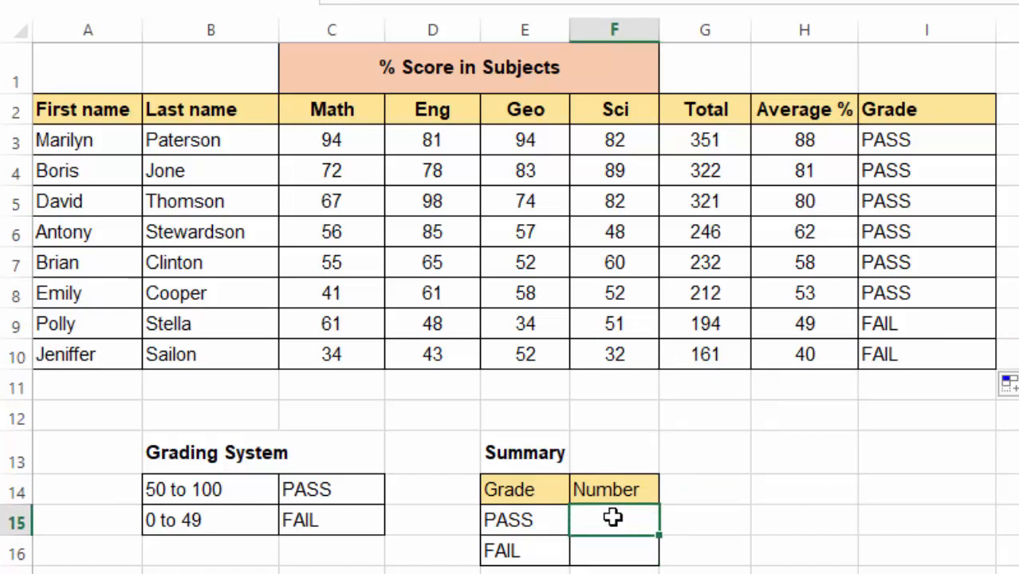
click(588, 554)
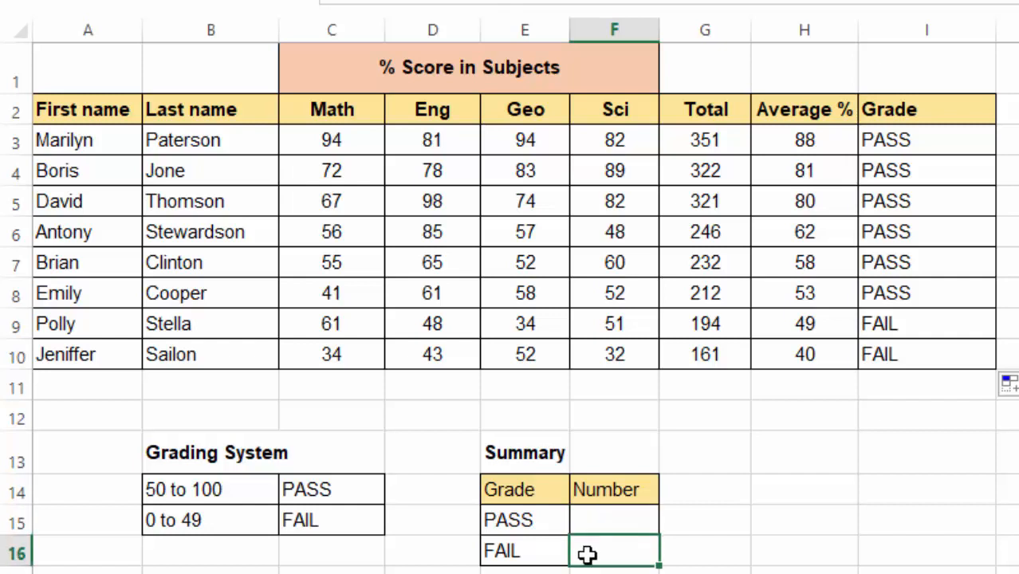
click(846, 456)
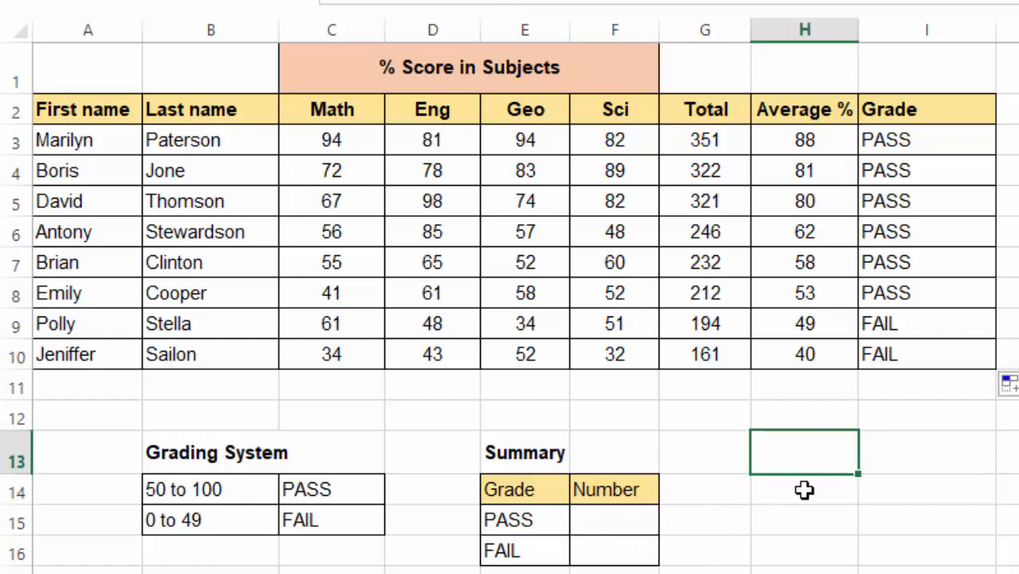
Enter the formula =COUNTIF(I3:I10,"PASS") in F15 to count the passing students, and check it against the PASS grades in I3:I8
click(598, 520)
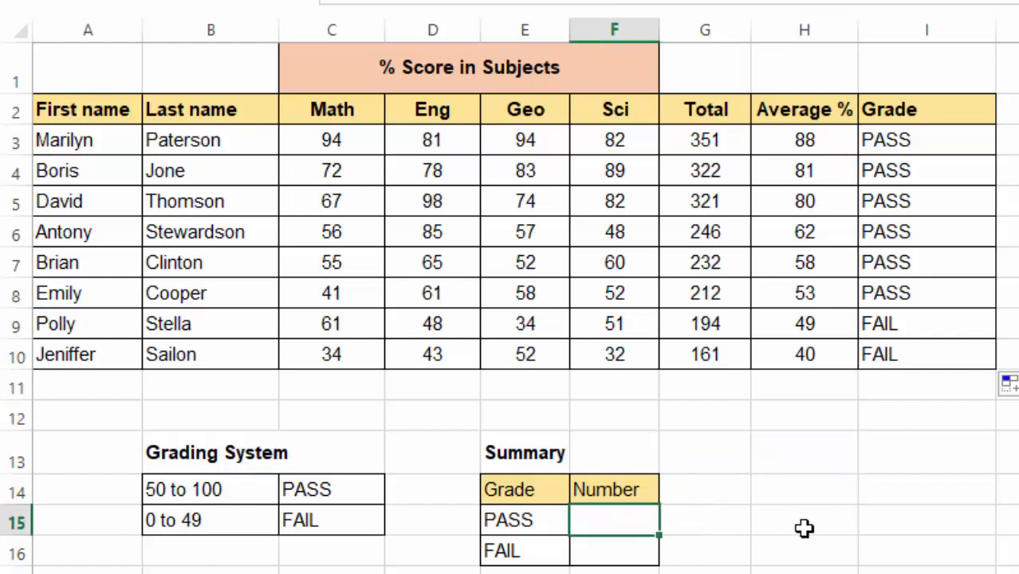
text(=)
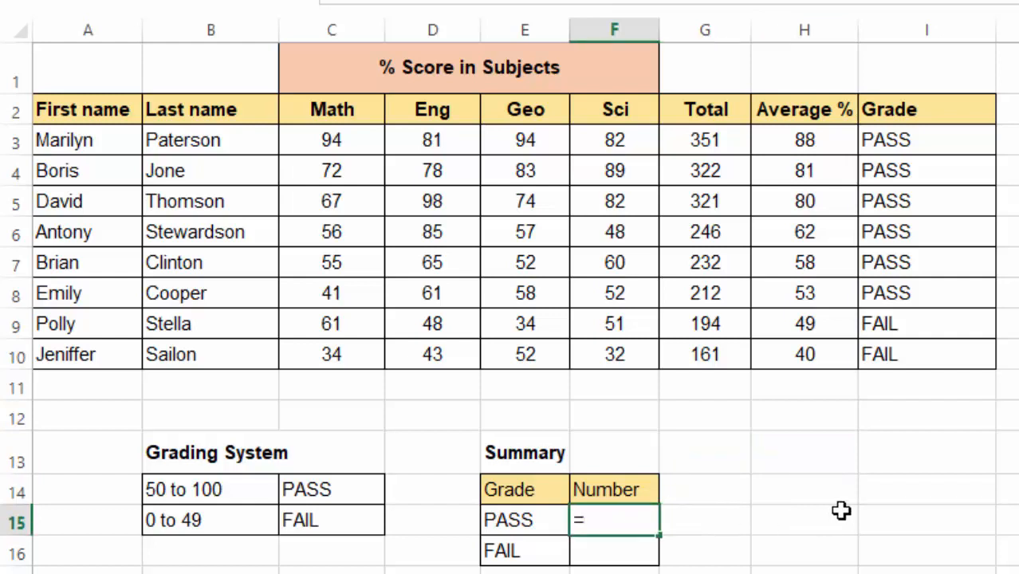
text(count)
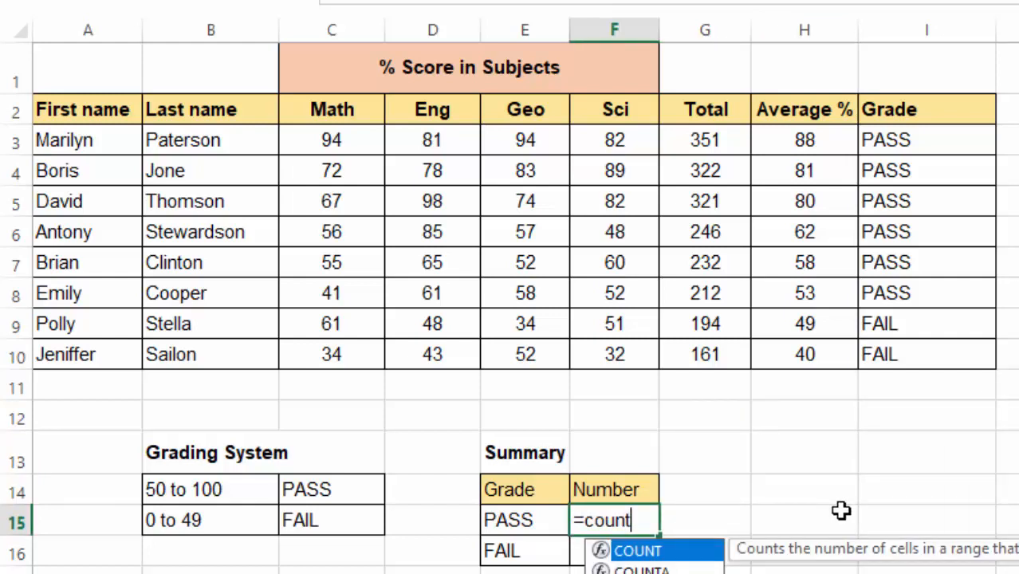
text(if)
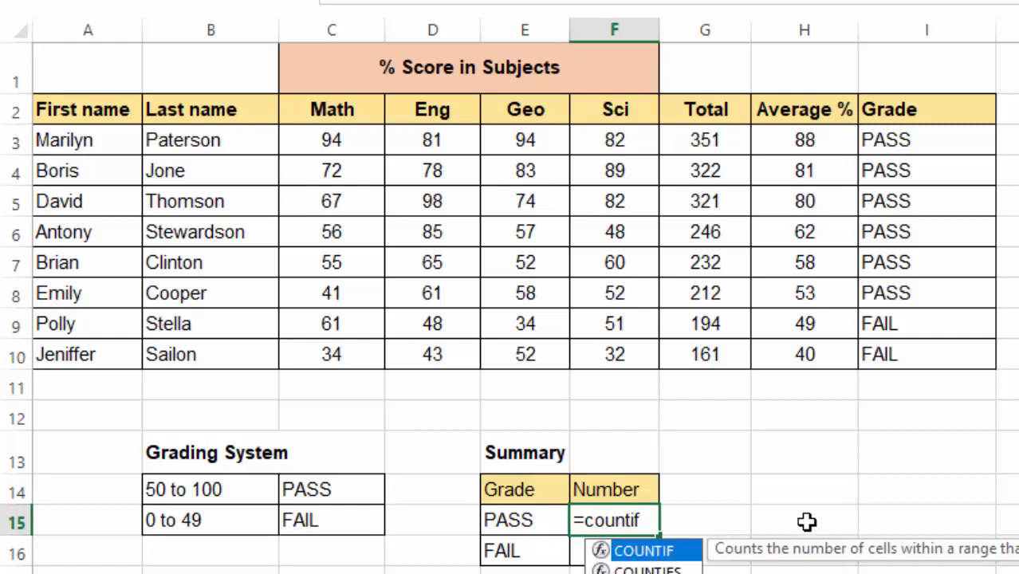
double_click(664, 552)
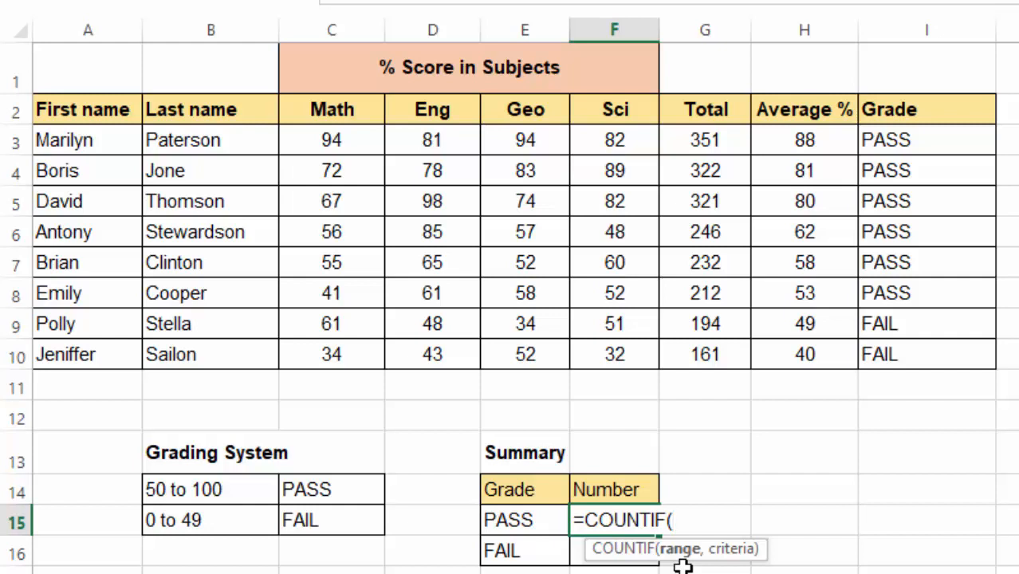
drag(905, 139, 933, 351)
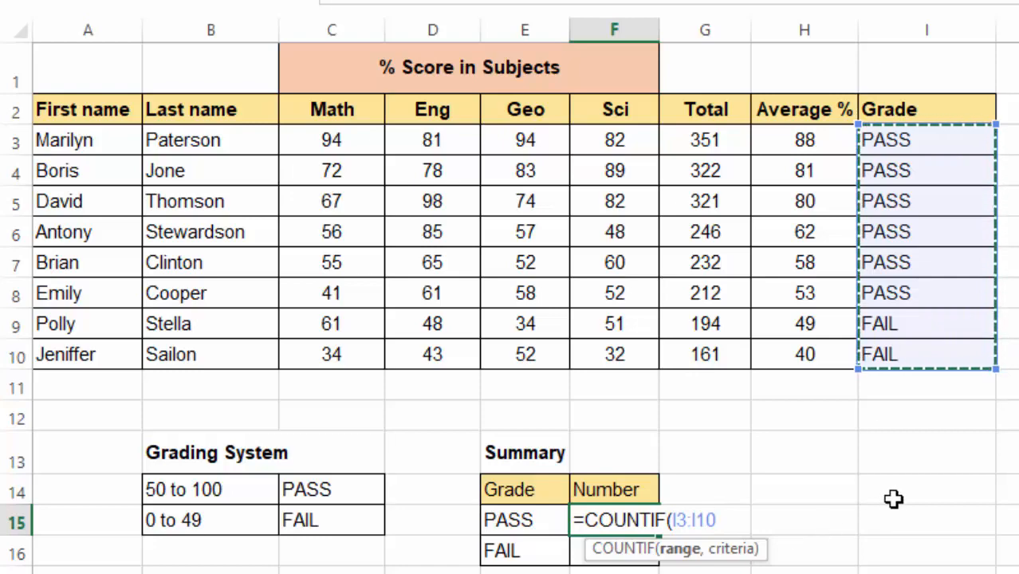
text(,)
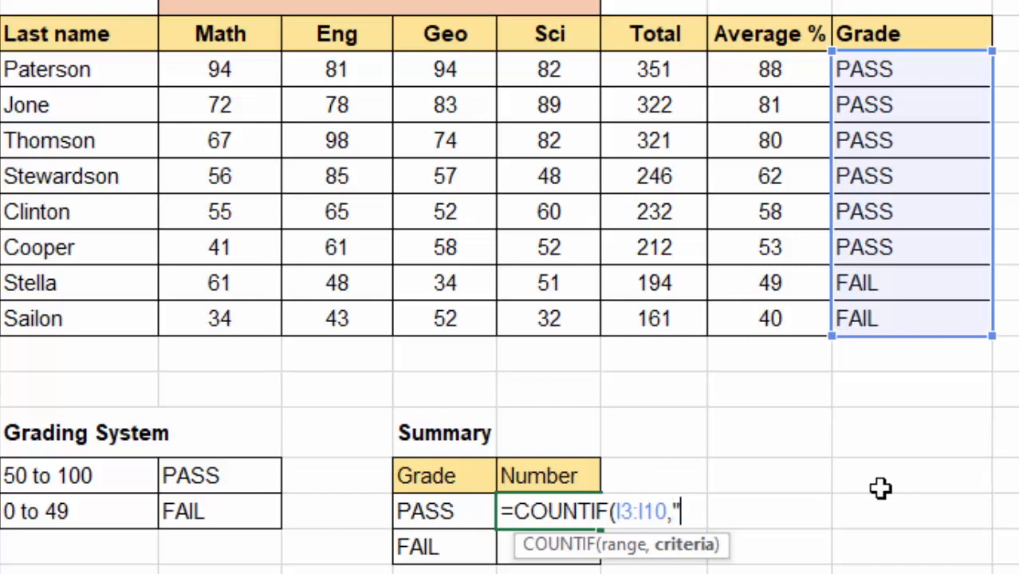
text(PASS)
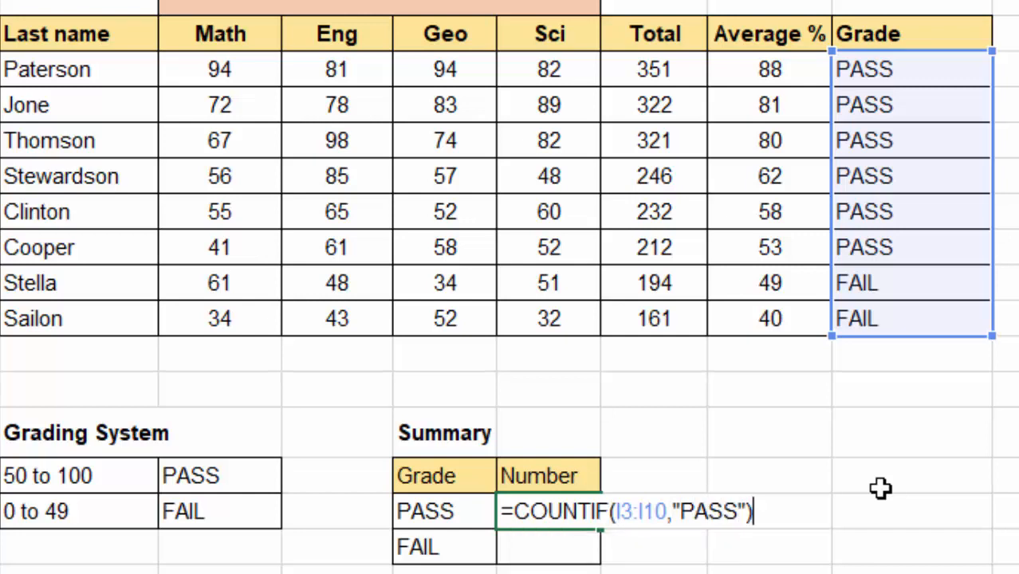
key(Return)
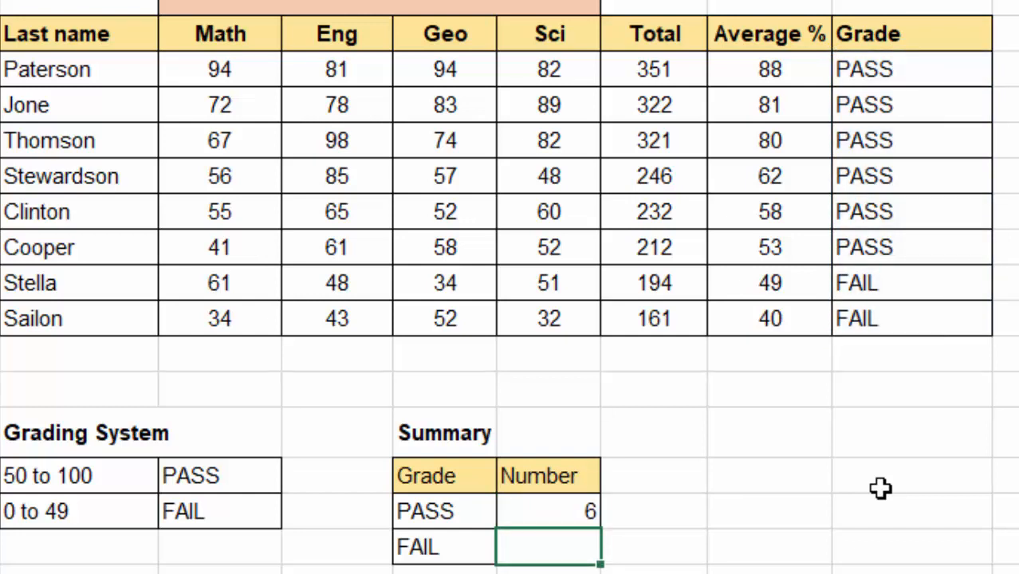
click(537, 509)
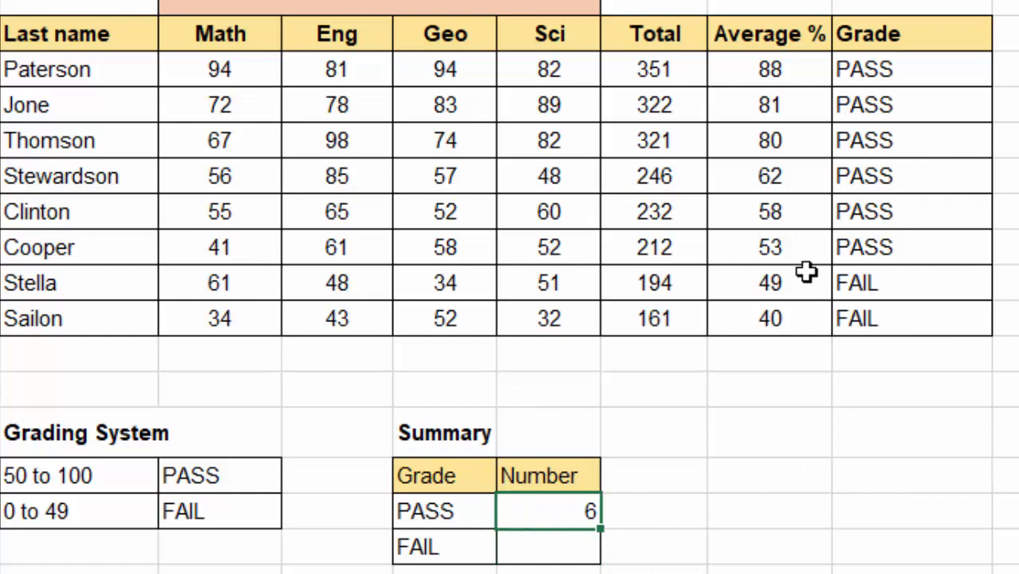
drag(888, 66, 885, 254)
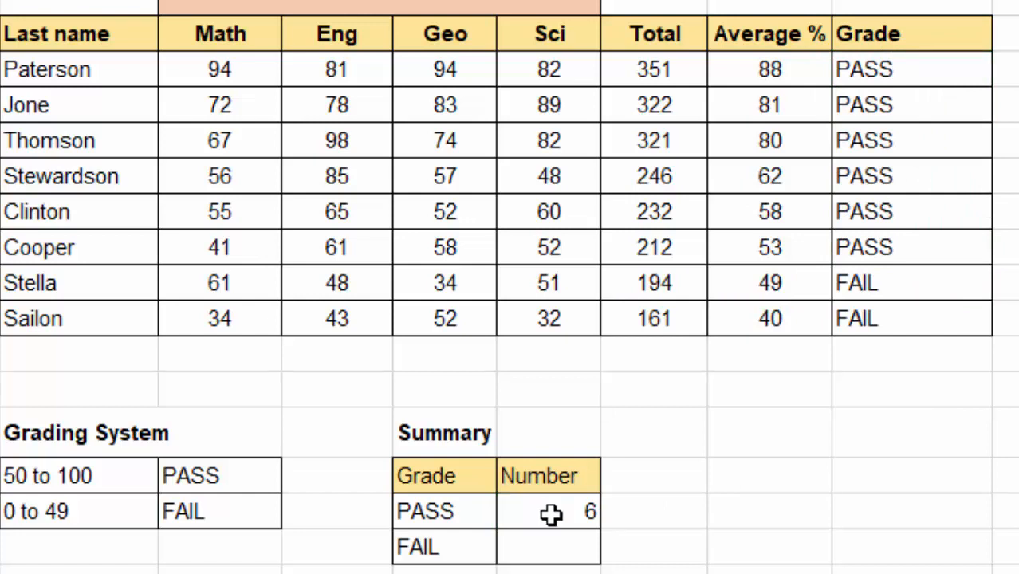
Enter the formula =COUNTIF(I3:I10,"FAIL") in F16 to count the failing students, and check it against the FAIL grades in I9:I10
click(544, 544)
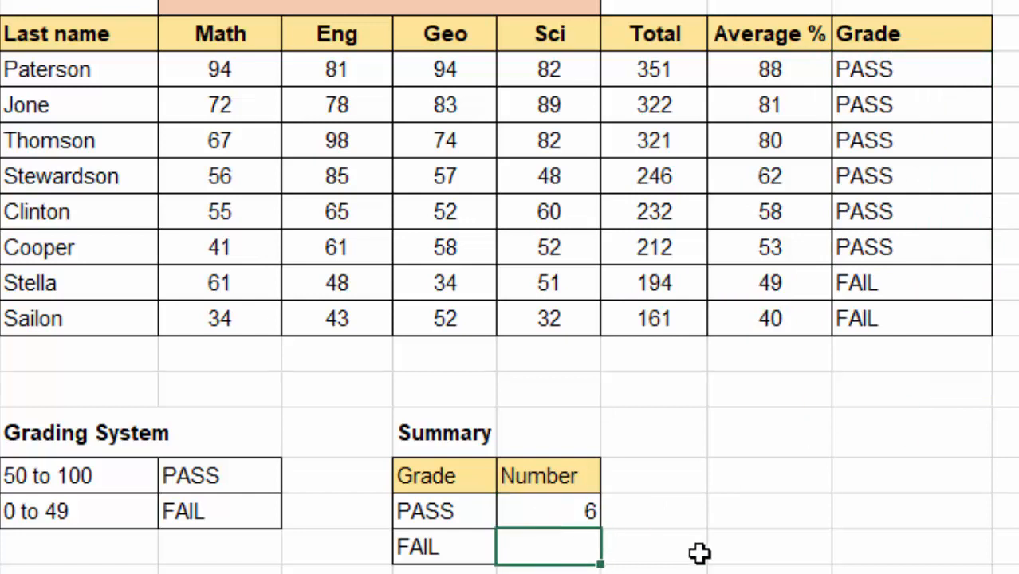
text(=counti)
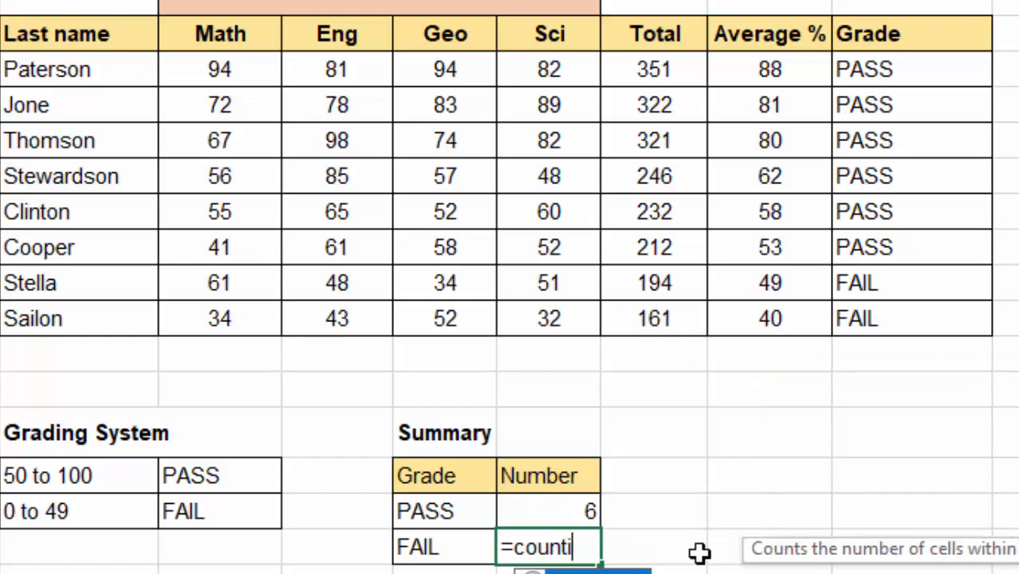
text(f)
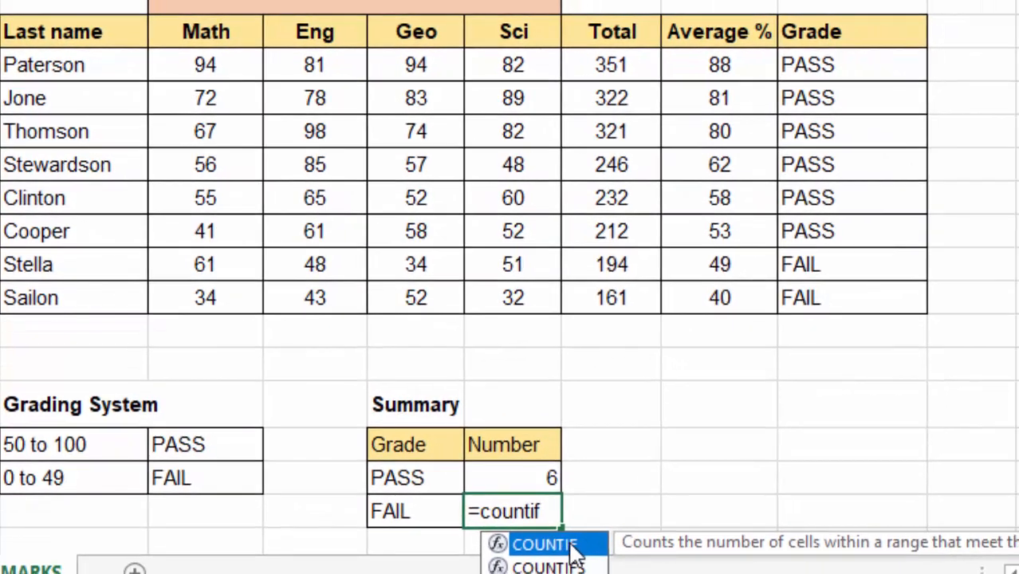
double_click(574, 550)
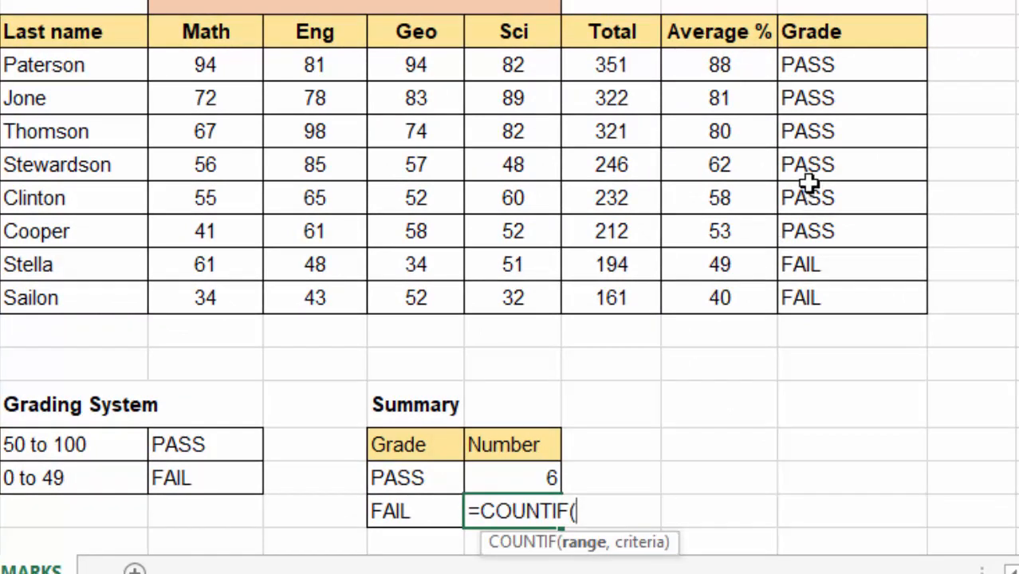
drag(813, 69, 829, 298)
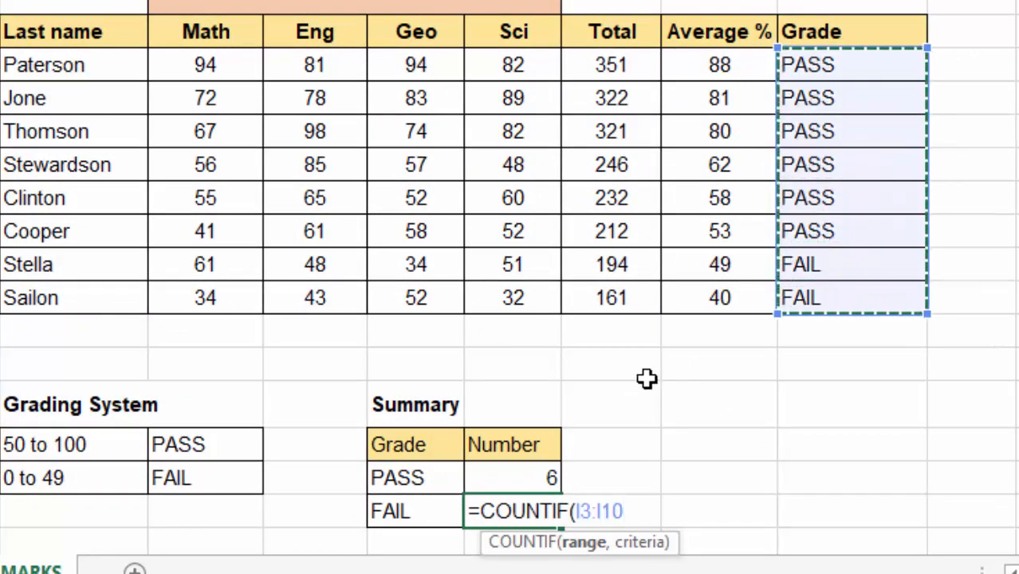
text(,"FAIL)
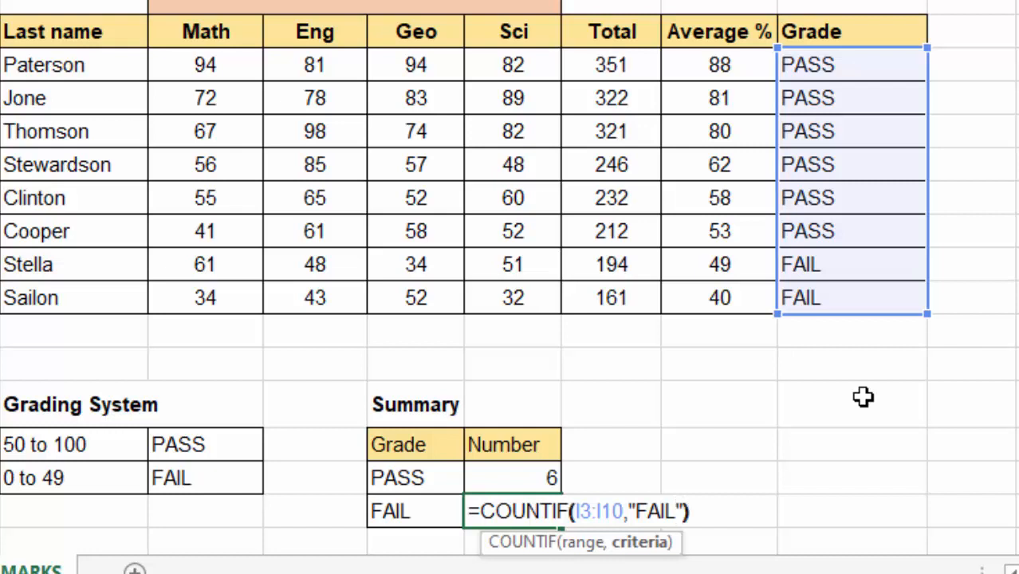
key(Return)
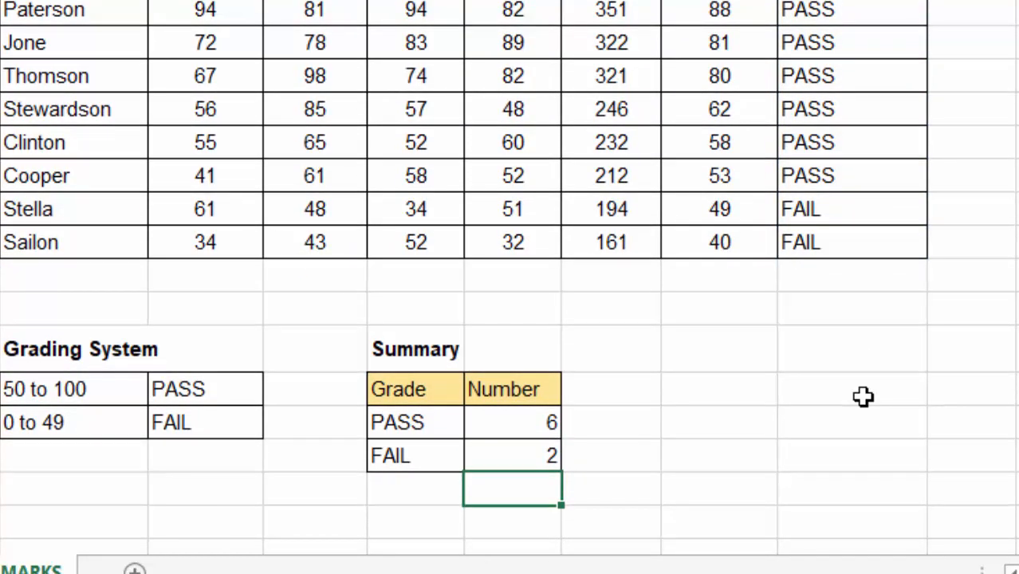
drag(749, 396, 741, 423)
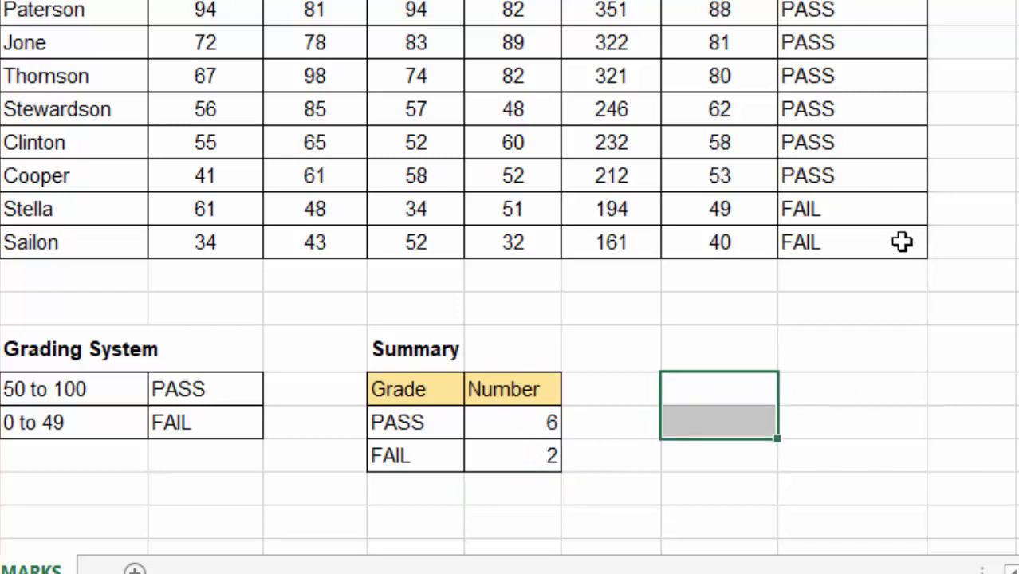
click(860, 213)
click(829, 247)
Centre the Summary's PASS and FAIL counts in F15:F16 horizontally
click(513, 421)
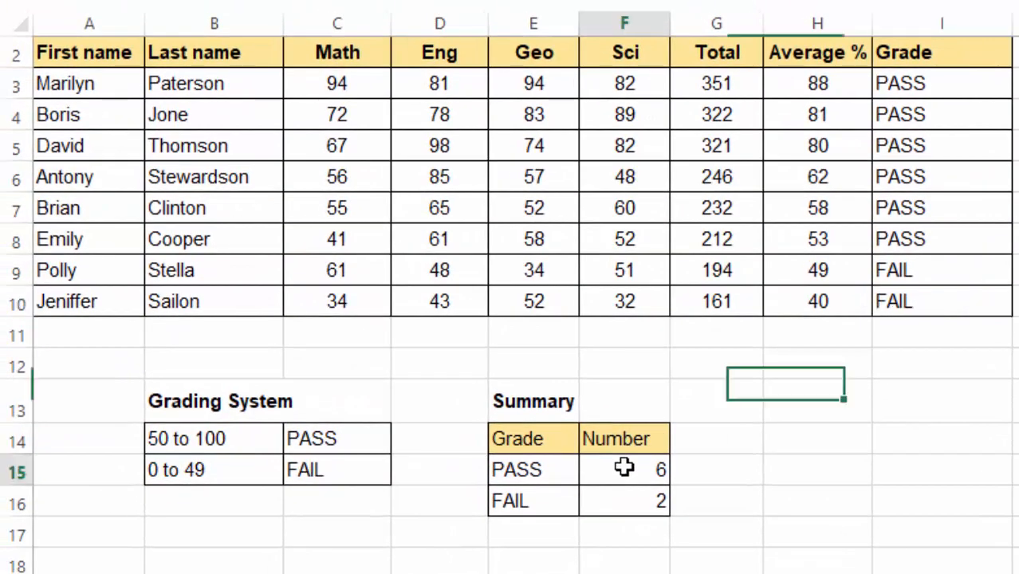
drag(624, 468, 626, 500)
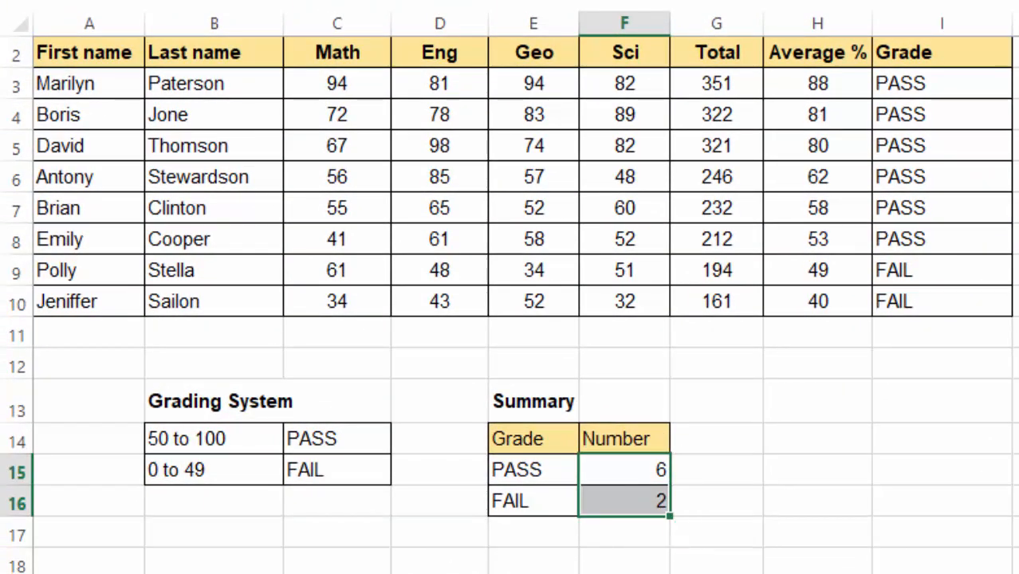
click(383, 2)
click(1017, 401)
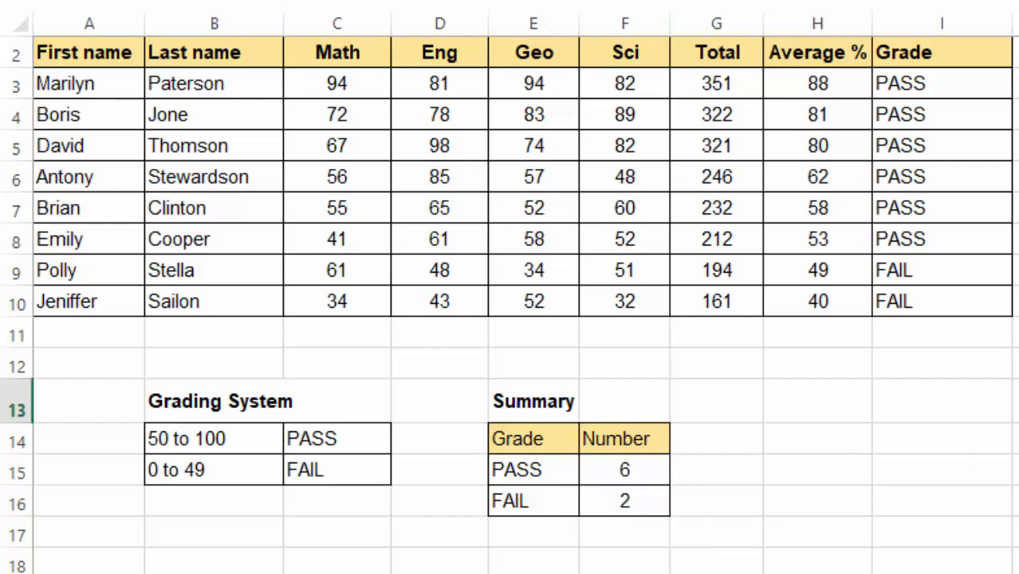
Review the completed Summary table's PASS and FAIL counts in F15 and F16
scroll(1017, 363, up, 1)
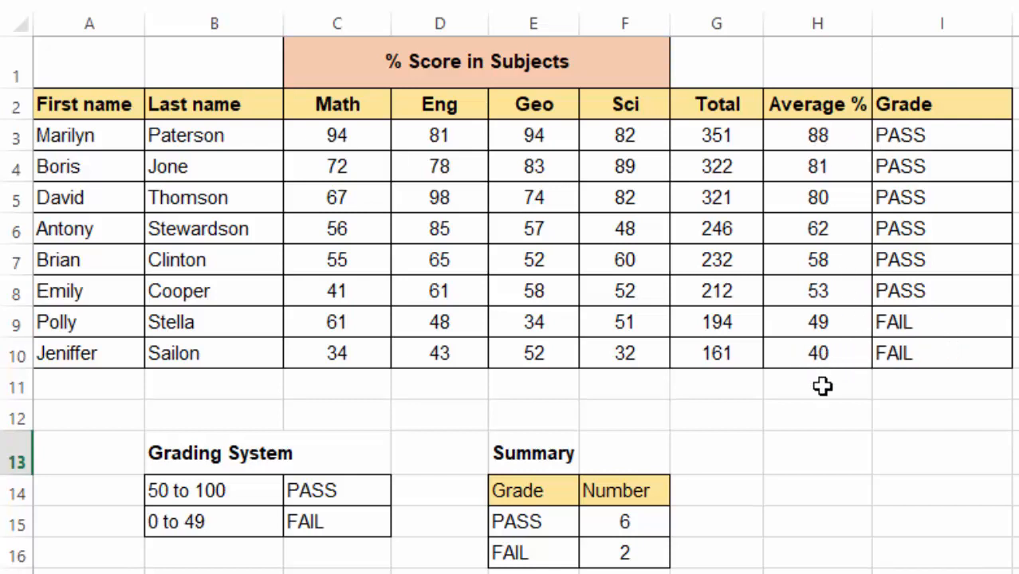
click(630, 526)
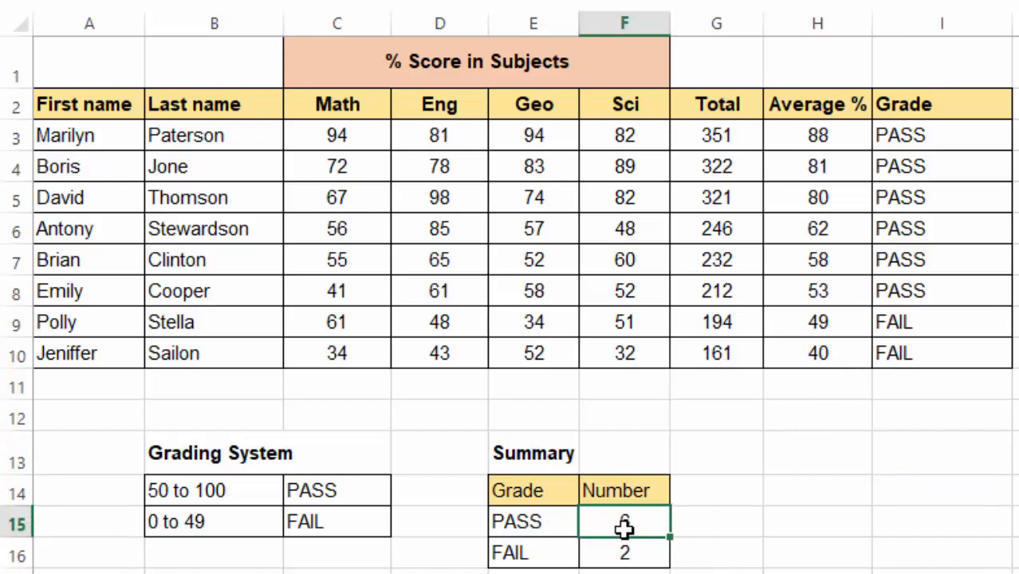
click(504, 557)
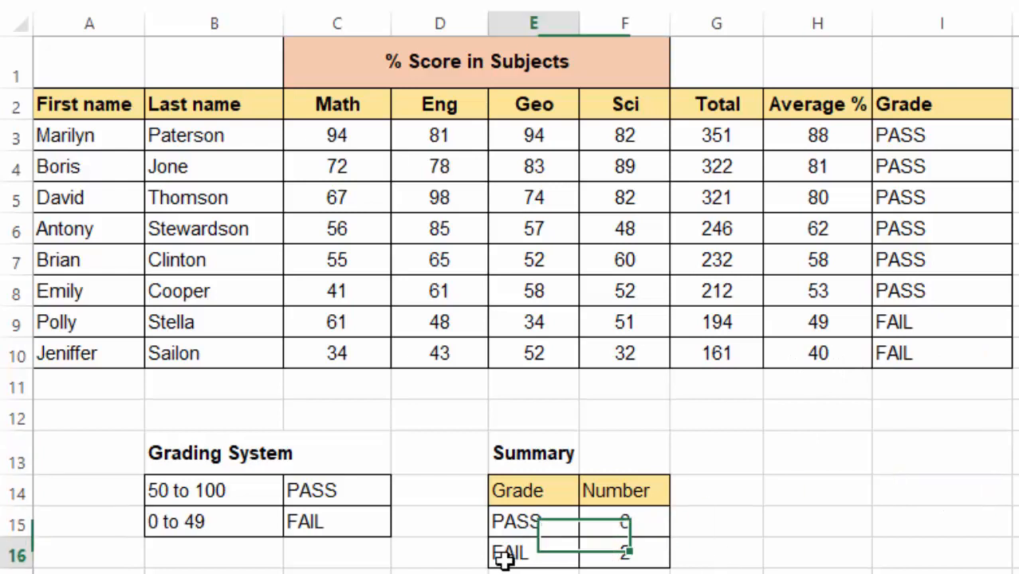
click(621, 560)
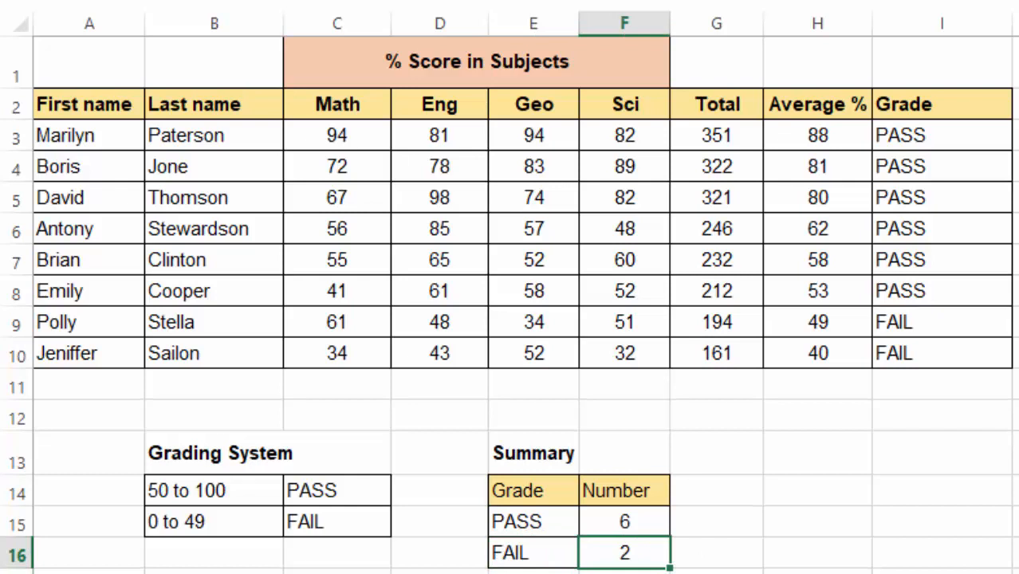